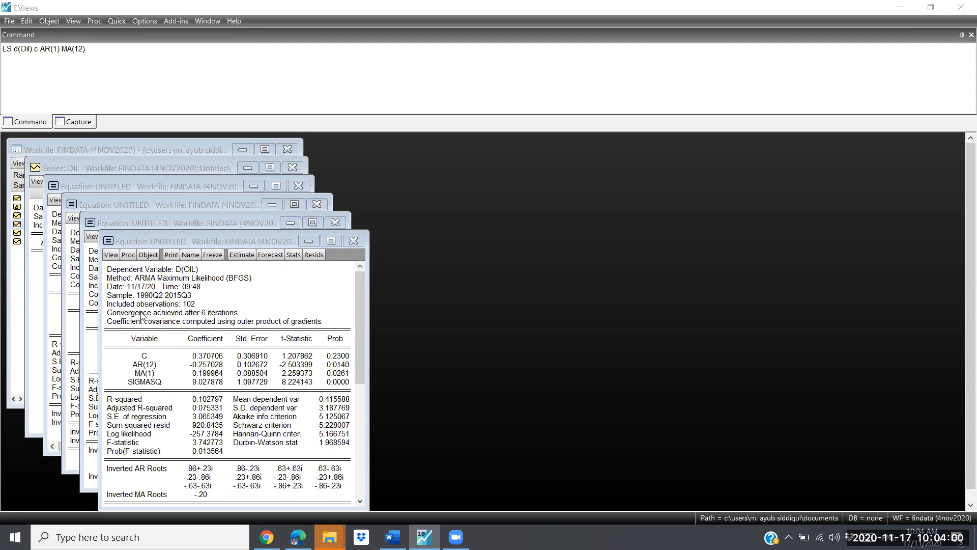
# Step: Open the D(OIL) equation's specification, switch to the Lab Lecture Outlines document in Word and review Table A comparing the ARIMA models
pyautogui.click(242, 255)
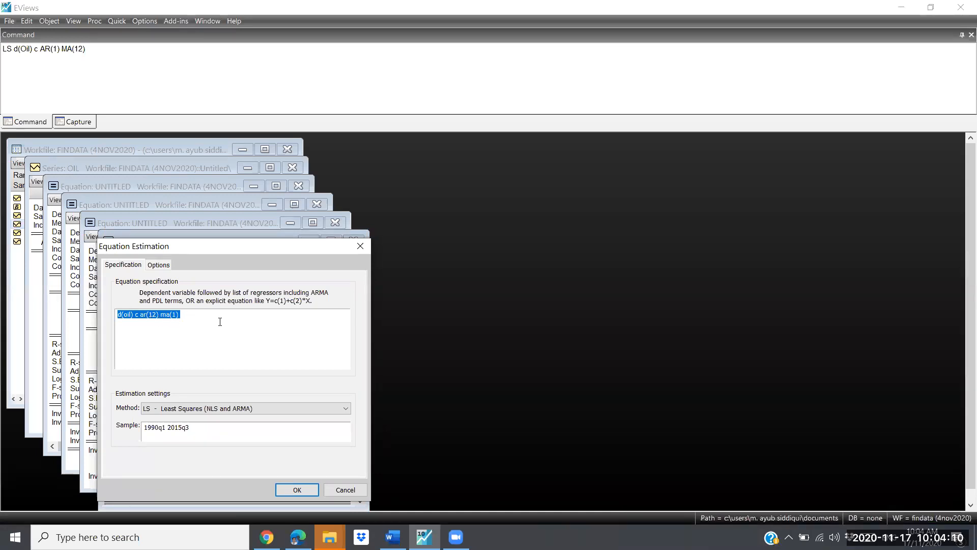
pyautogui.hotkey('alt', 'Tab')
pyautogui.hotkey('alt', 'Tab')
pyautogui.hotkey('alt', 'Tab')
pyautogui.hotkey('alt', 'Tab')
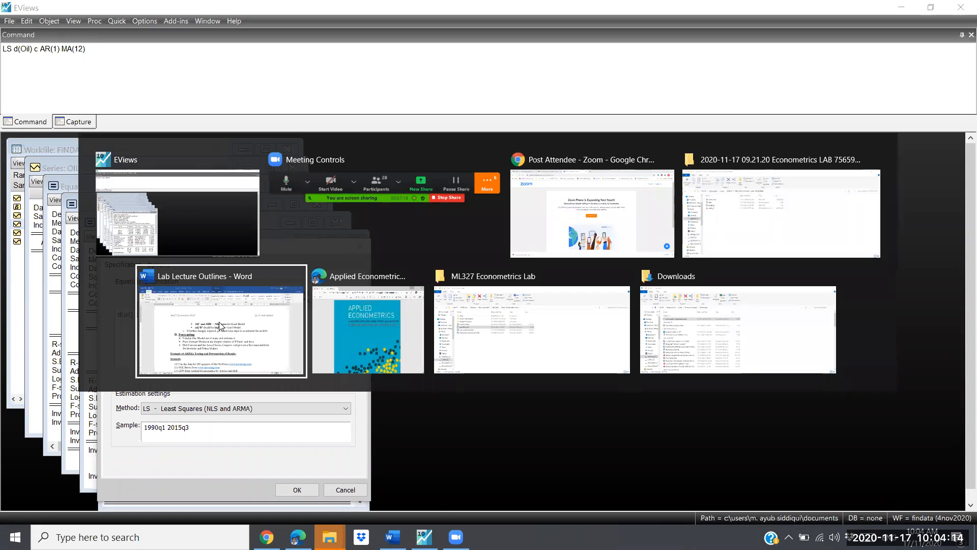
pyautogui.click(220, 326)
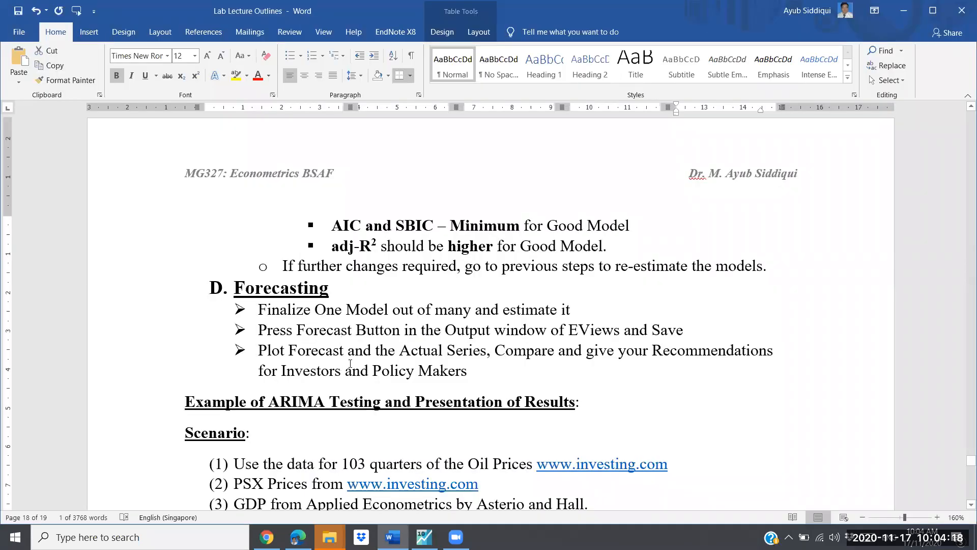
pyautogui.scroll(1, 353, 365)
pyautogui.scroll(-4, 349, 363)
pyautogui.scroll(-5, 349, 363)
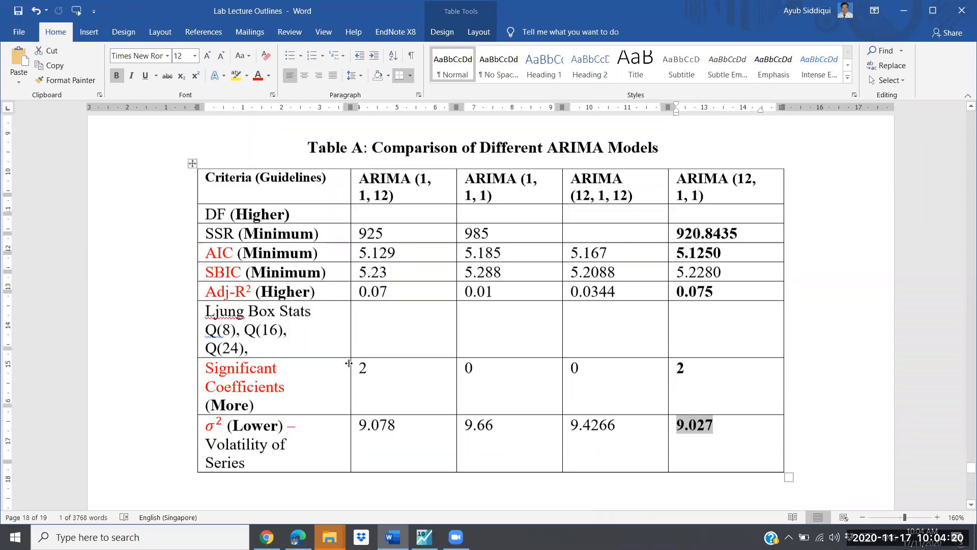
pyautogui.scroll(1, 349, 363)
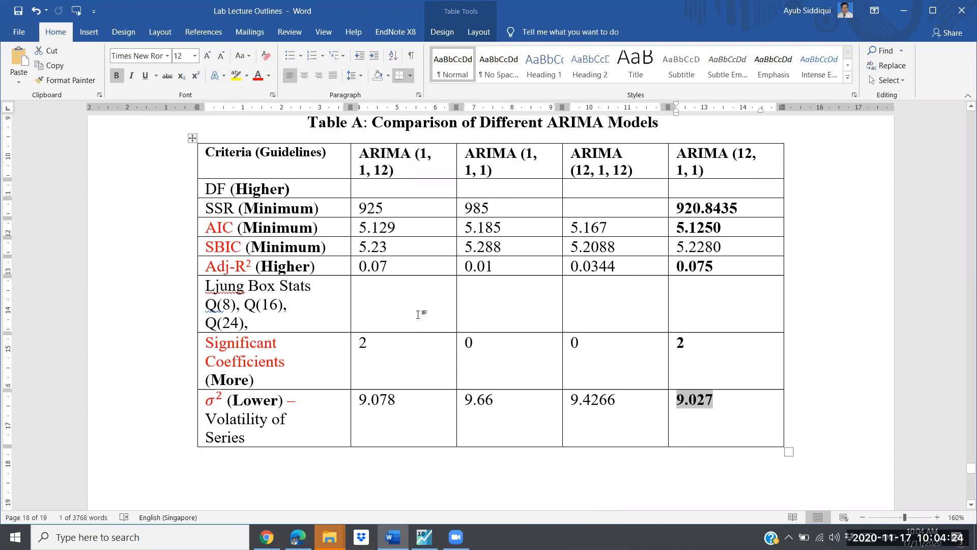
# Step: Switch back to EViews and re-estimate d(oil) c ar(12) ma(1) by least squares over the sample 1990q1 2015q3
pyautogui.hotkey('alt', 'Tab')
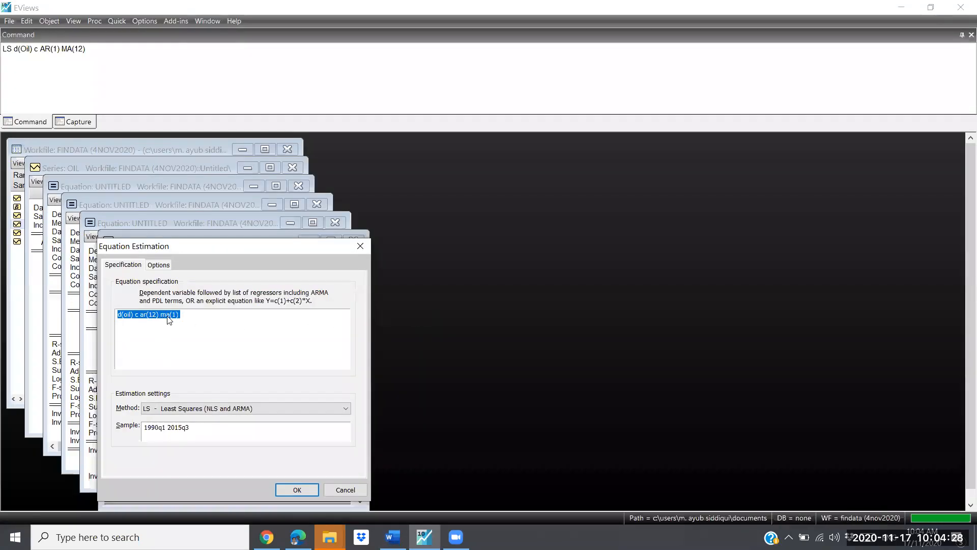
pyautogui.click(190, 316)
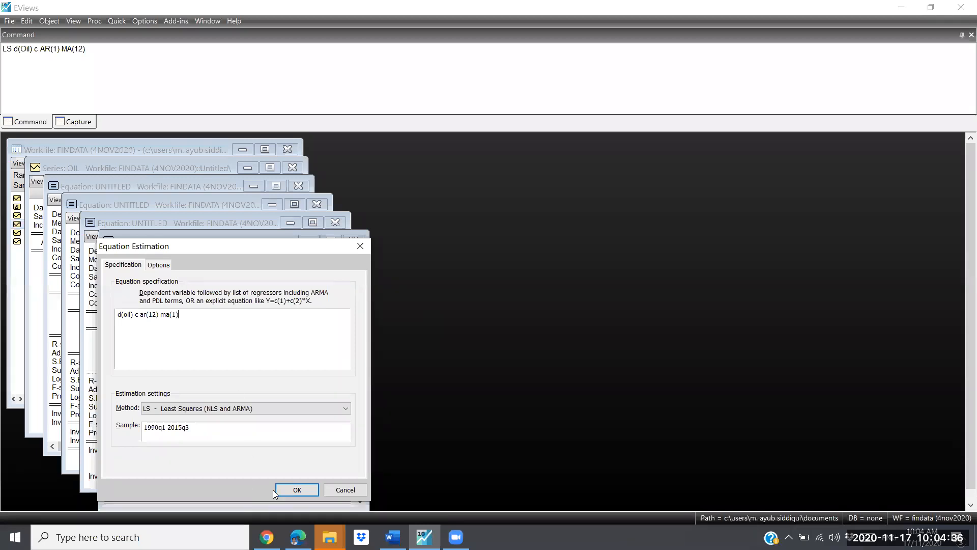
pyautogui.click(293, 490)
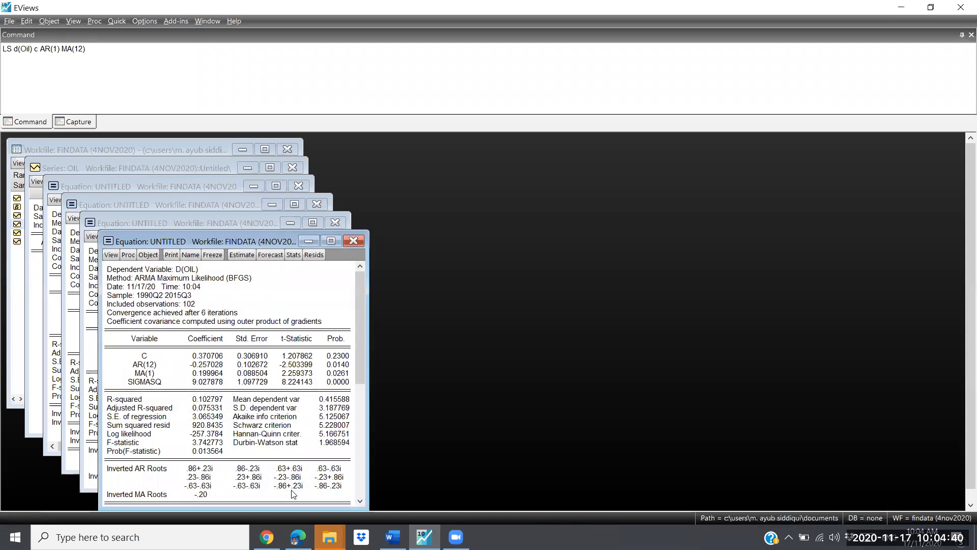
# Step: Switch to Word and compare the ARIMA (12, 1, 1) column with the other models' criteria in Table A
pyautogui.hotkey('alt', 'Tab')
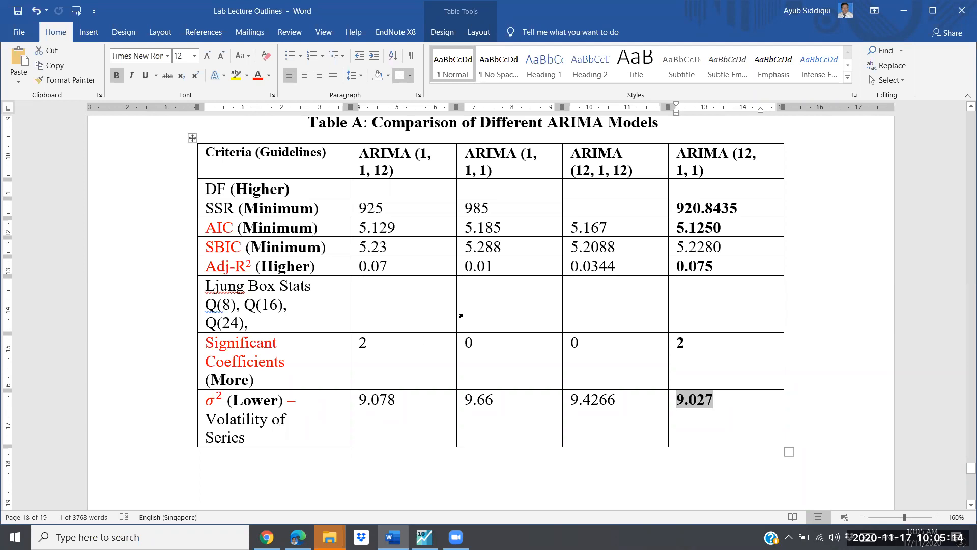
pyautogui.scroll(1, 460, 316)
pyautogui.scroll(1, 460, 316)
pyautogui.scroll(-3, 460, 316)
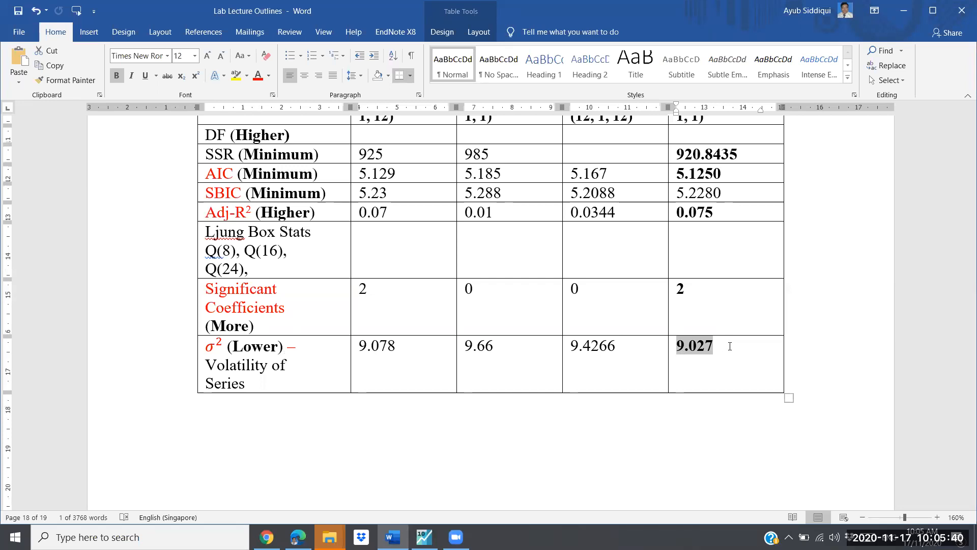
# Step: Switch to EViews and display the residual correlogram with Q-statistics for the AR(12) MA(1) equation, using 36 lags
pyautogui.hotkey('alt', 'Tab')
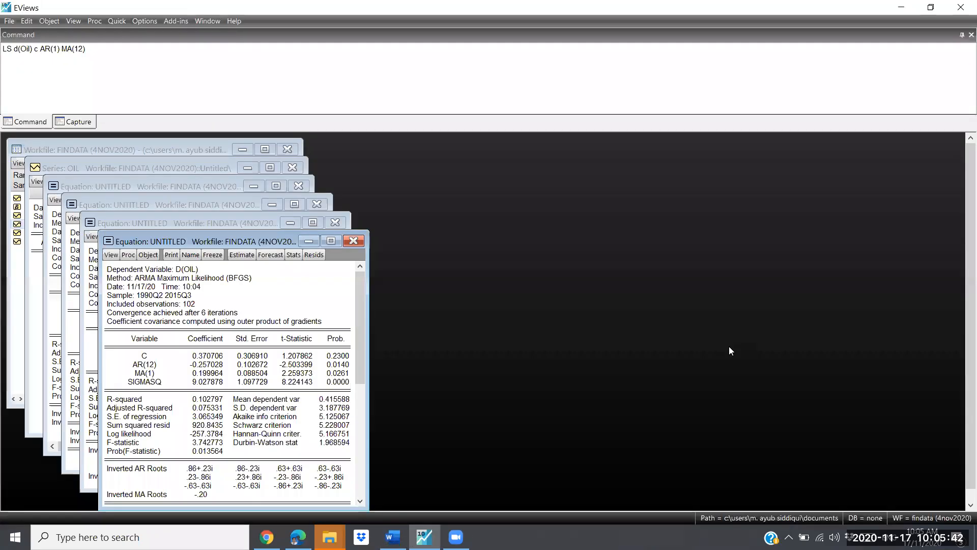
pyautogui.click(110, 255)
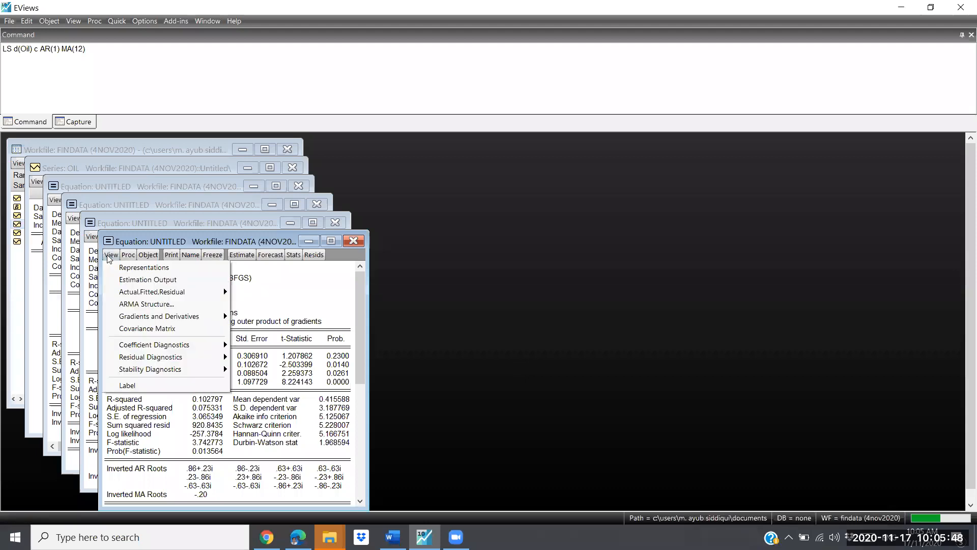
pyautogui.moveTo(169, 358)
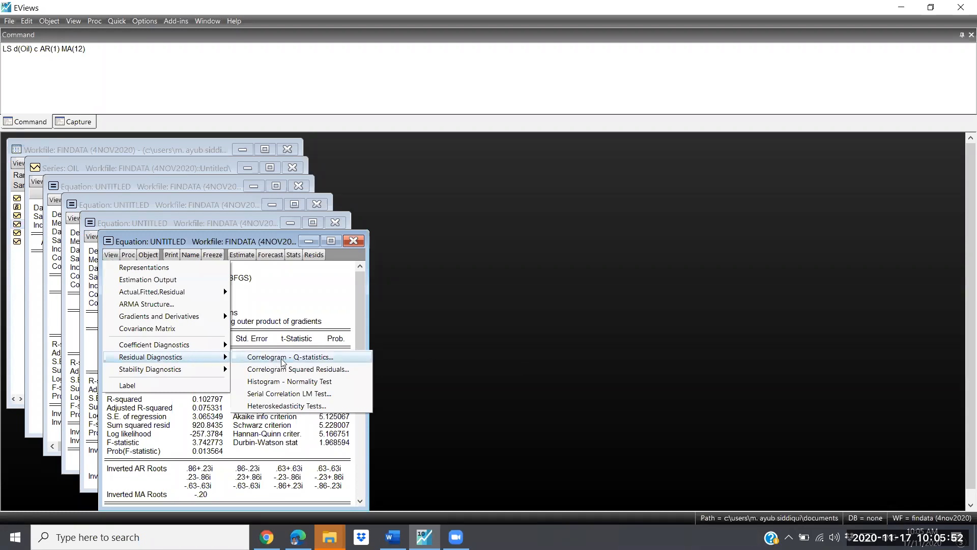
pyautogui.click(313, 358)
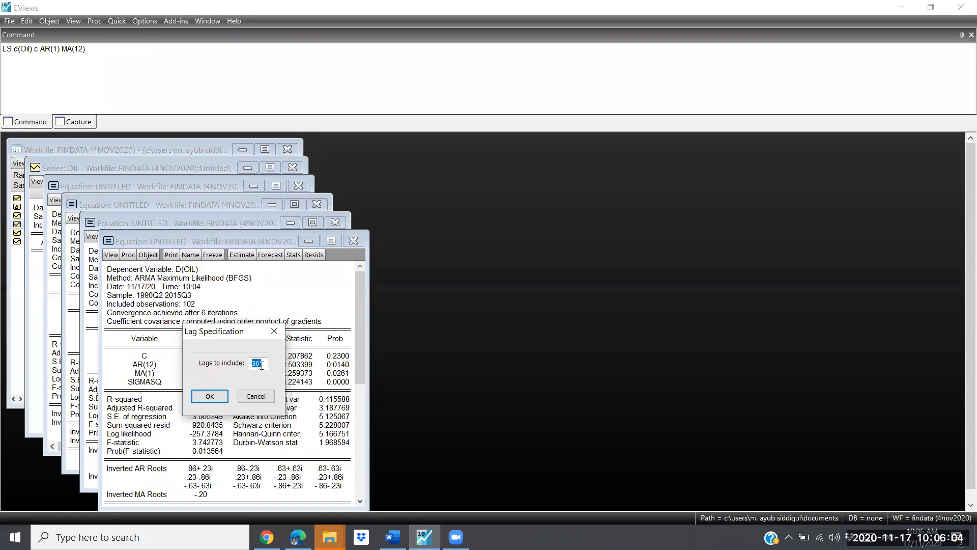
pyautogui.click(207, 398)
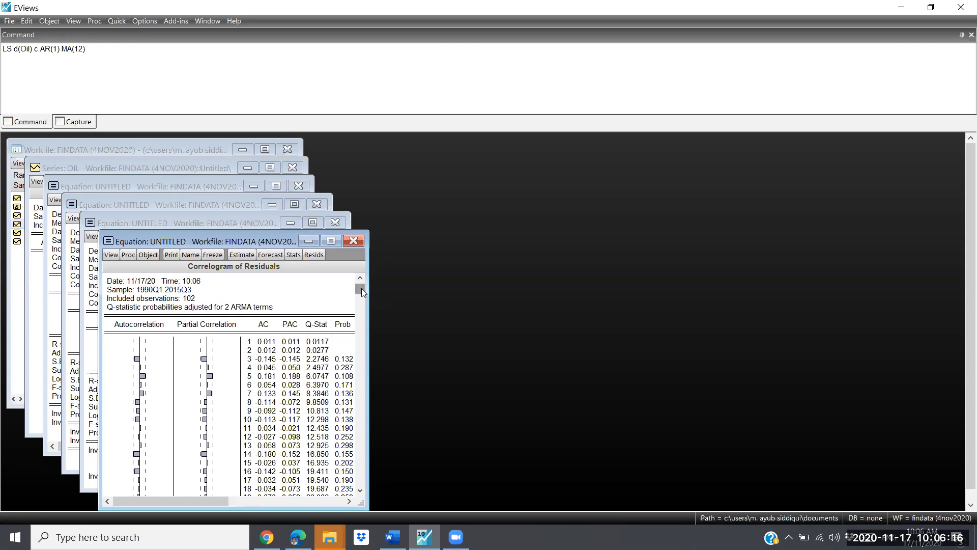
pyautogui.moveTo(361, 289); pyautogui.dragTo(365, 378)
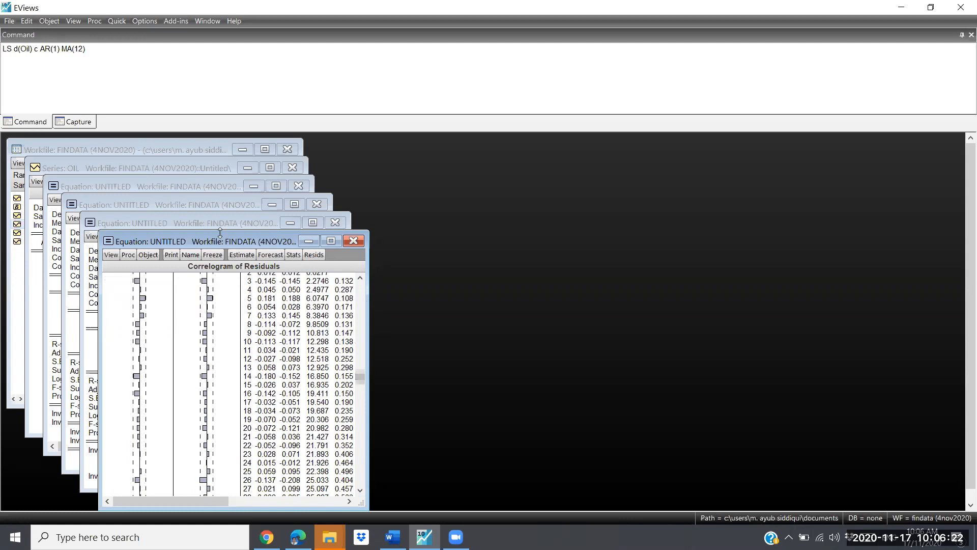
# Step: Move the residual correlogram window clear of the stack and delete the three other untitled D(OIL) equations
pyautogui.moveTo(220, 235); pyautogui.dragTo(491, 156)
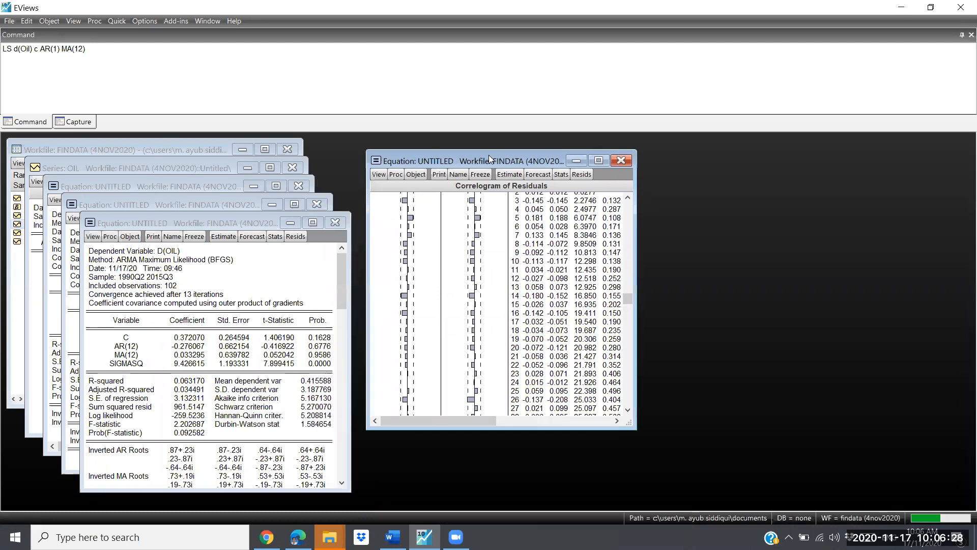
pyautogui.click(336, 223)
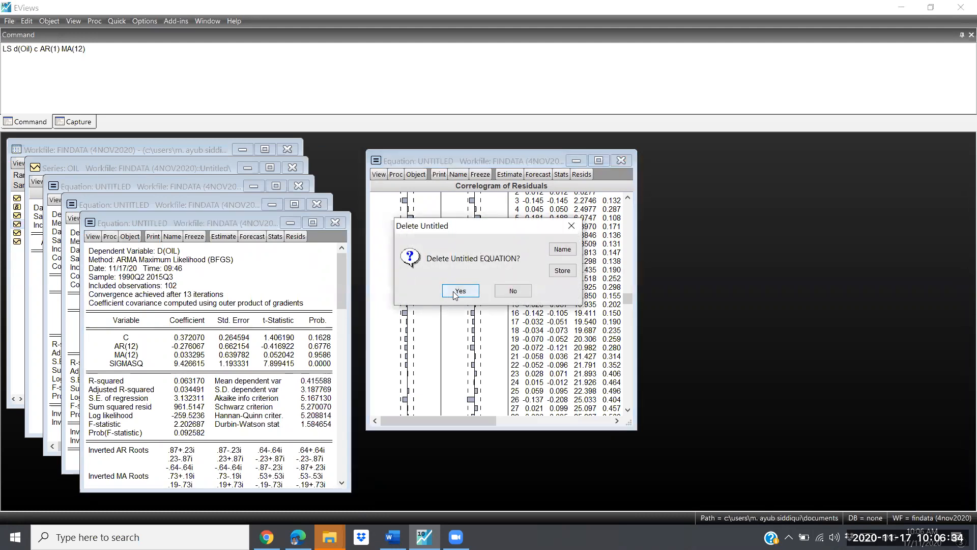
pyautogui.click(460, 290)
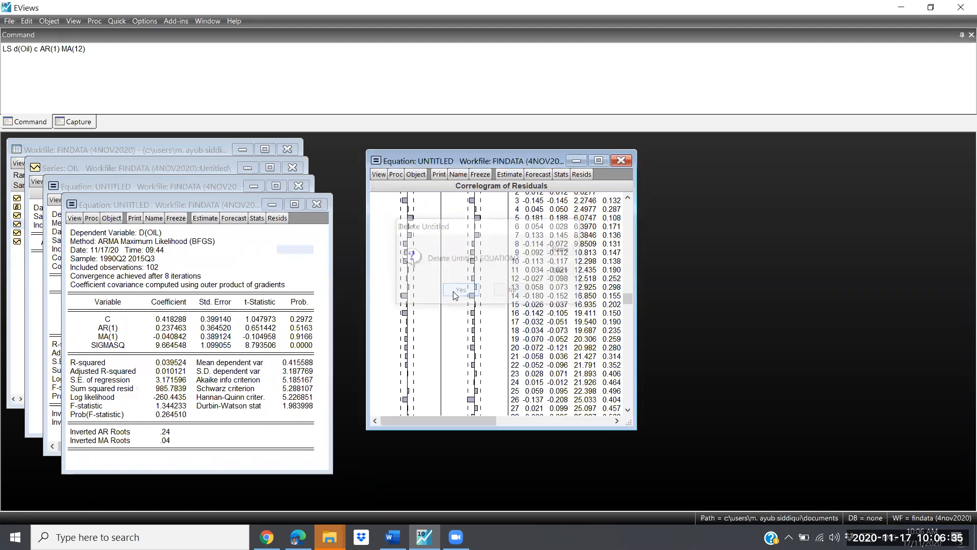
pyautogui.click(318, 204)
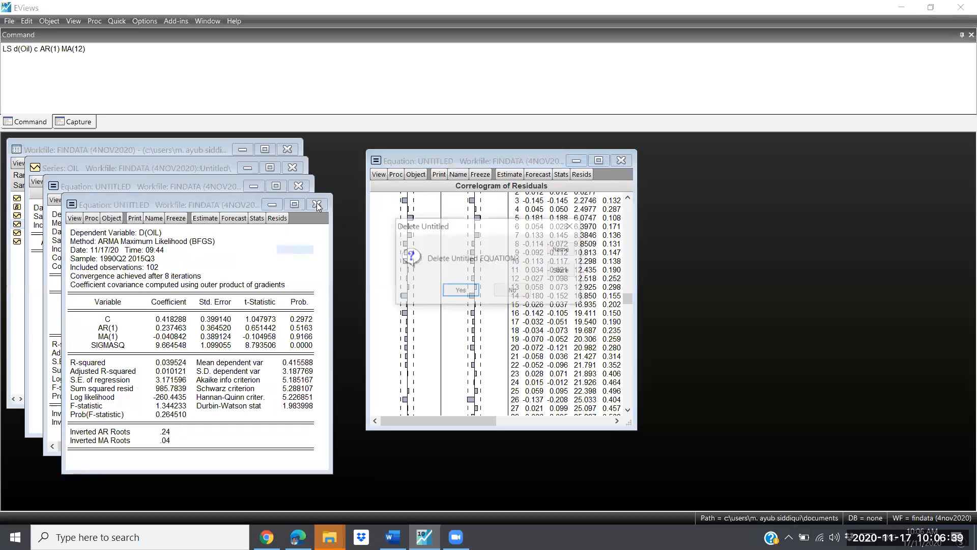
pyautogui.click(462, 291)
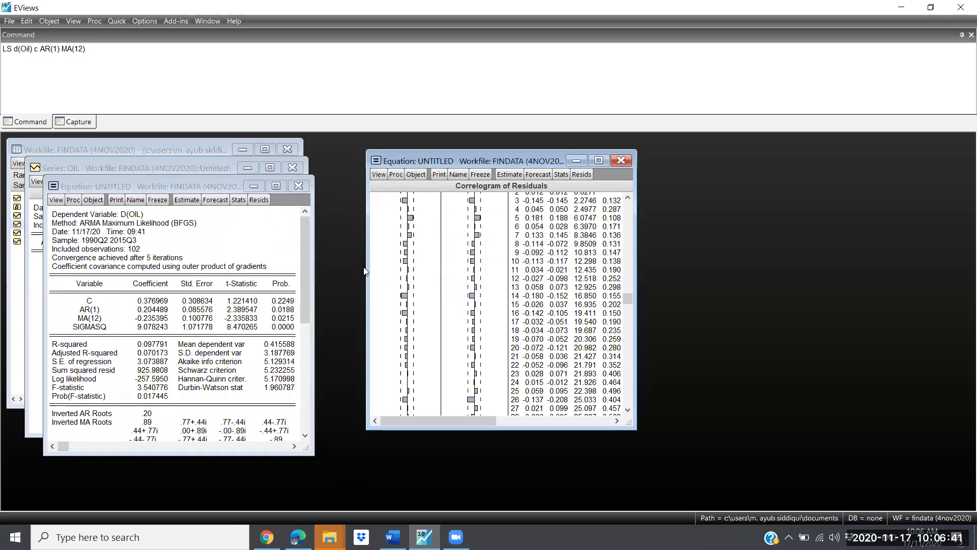
pyautogui.click(298, 186)
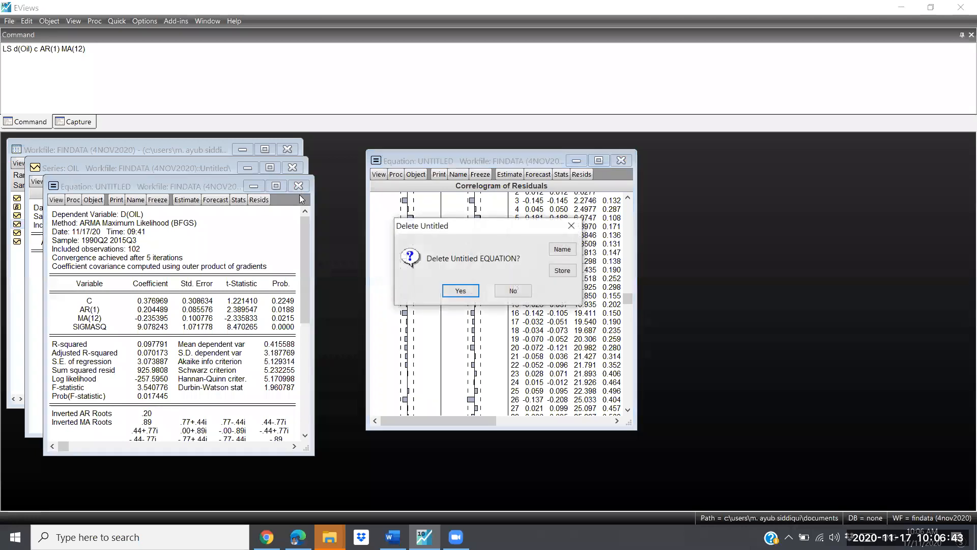
pyautogui.click(460, 291)
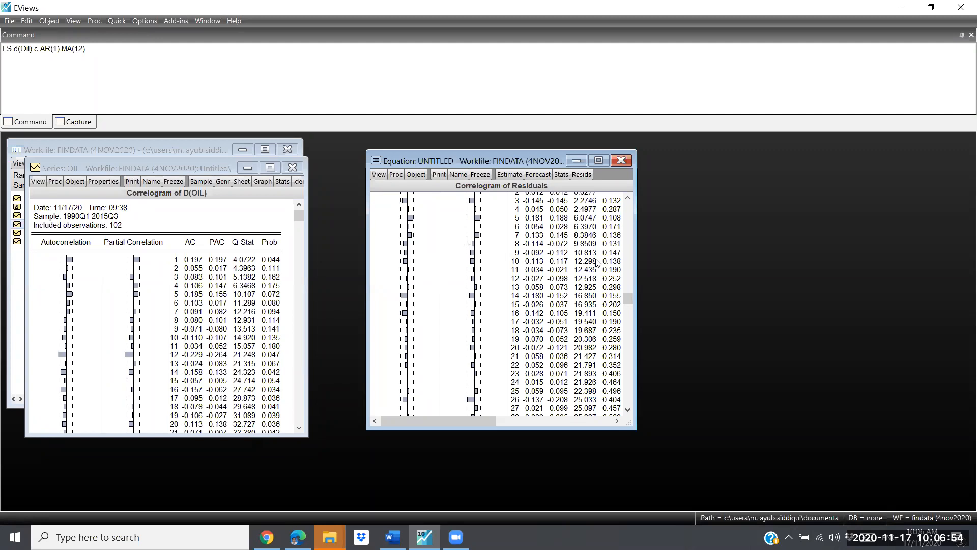
# Step: Review the early lags of the residual correlogram, then display the equation's correlogram of squared residuals with the default lags
pyautogui.moveTo(628, 299); pyautogui.dragTo(625, 244)
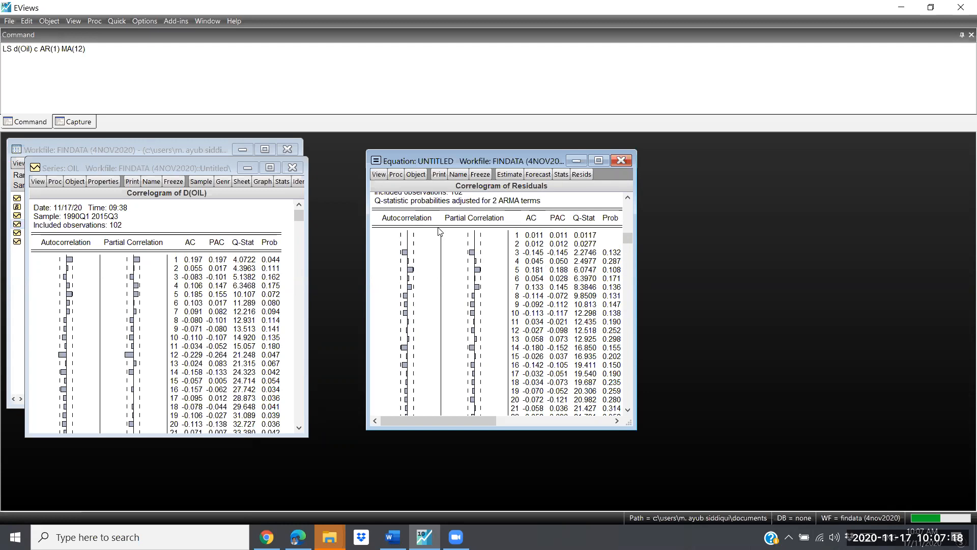
pyautogui.click(379, 177)
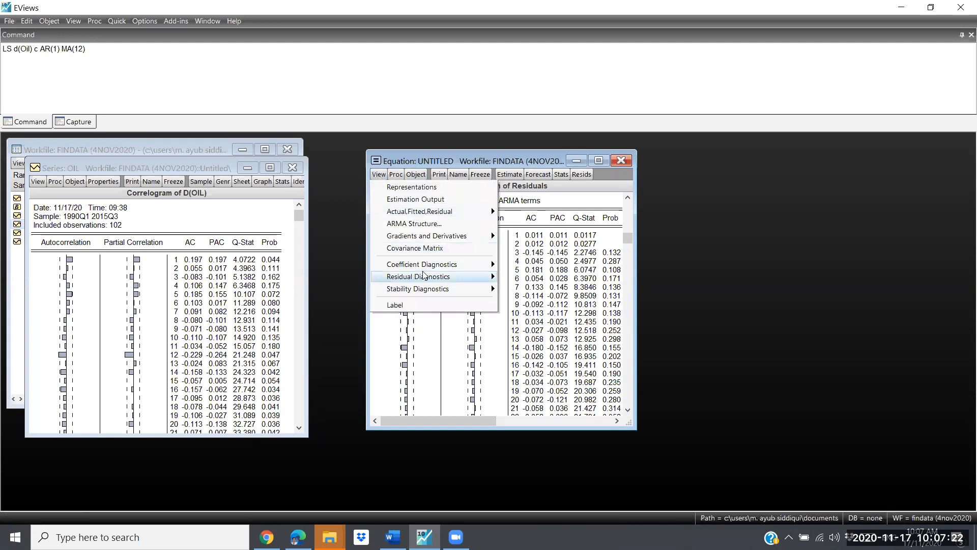
pyautogui.moveTo(424, 276)
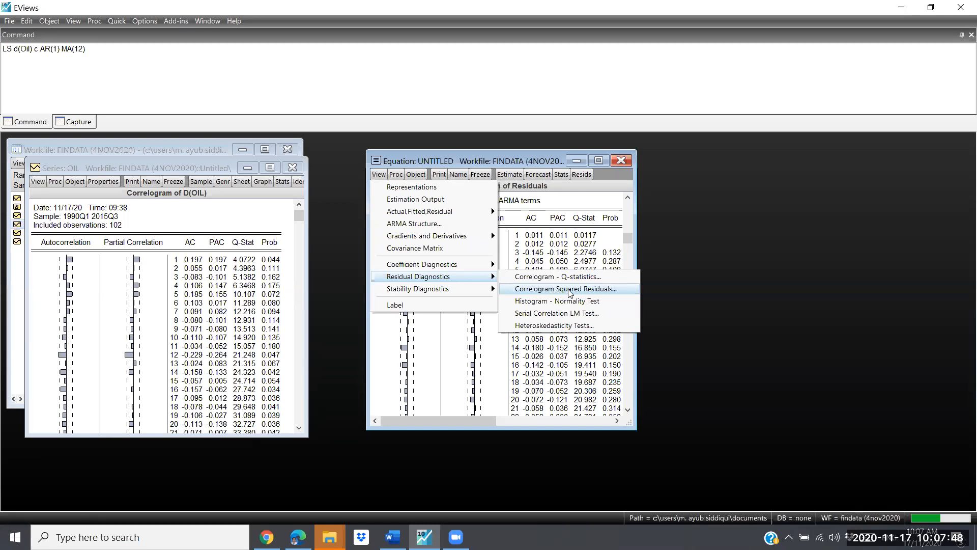
pyautogui.click(568, 290)
pyautogui.click(486, 315)
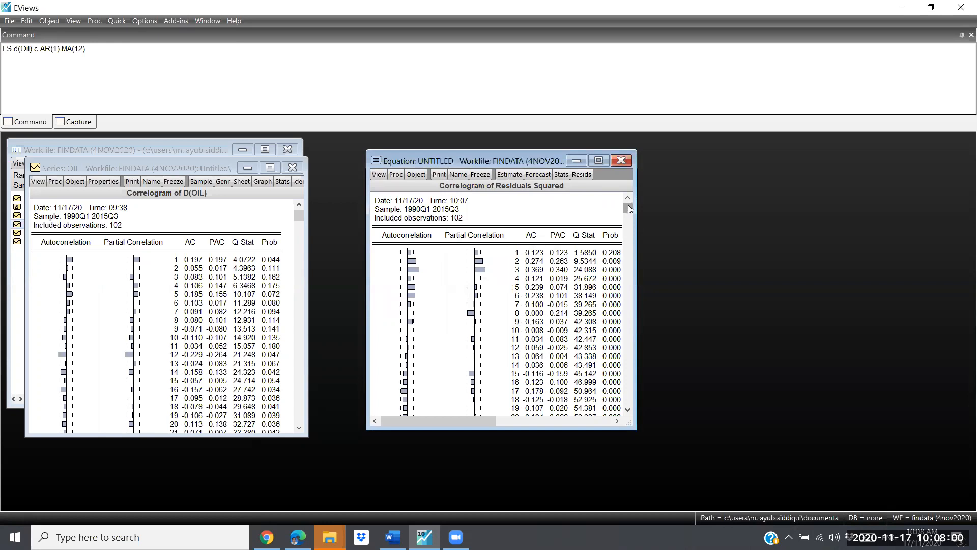
pyautogui.moveTo(628, 205)
pyautogui.mouseDown()
pyautogui.moveTo(638, 311)
pyautogui.moveTo(630, 396)
pyautogui.moveTo(630, 221)
pyautogui.mouseUp()
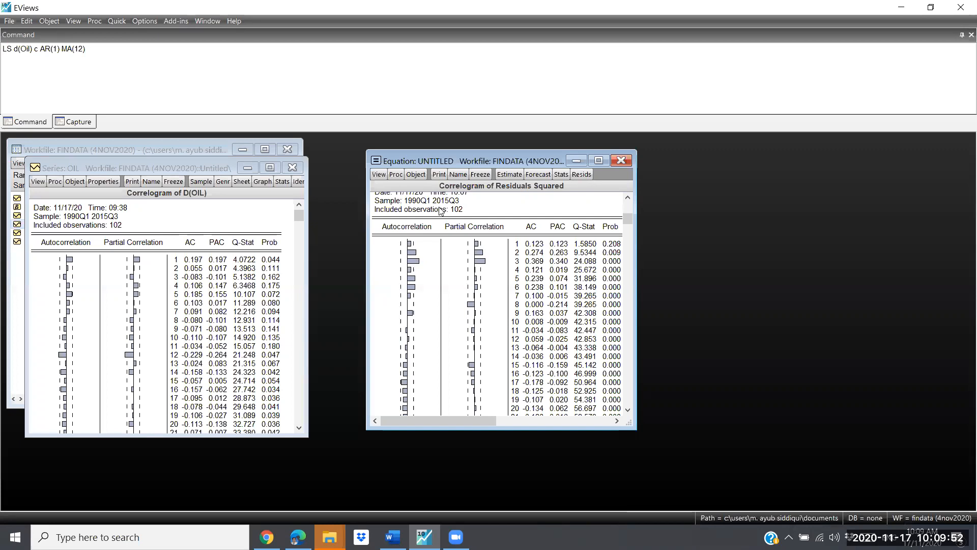
pyautogui.scroll(1, 422, 198)
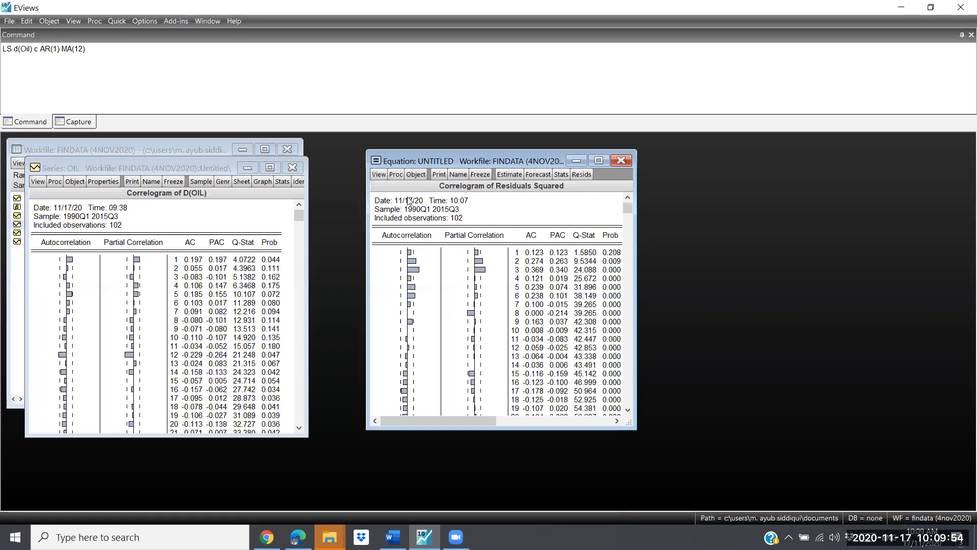
# Step: Run the histogram and normality test on the equation's residuals
pyautogui.click(378, 174)
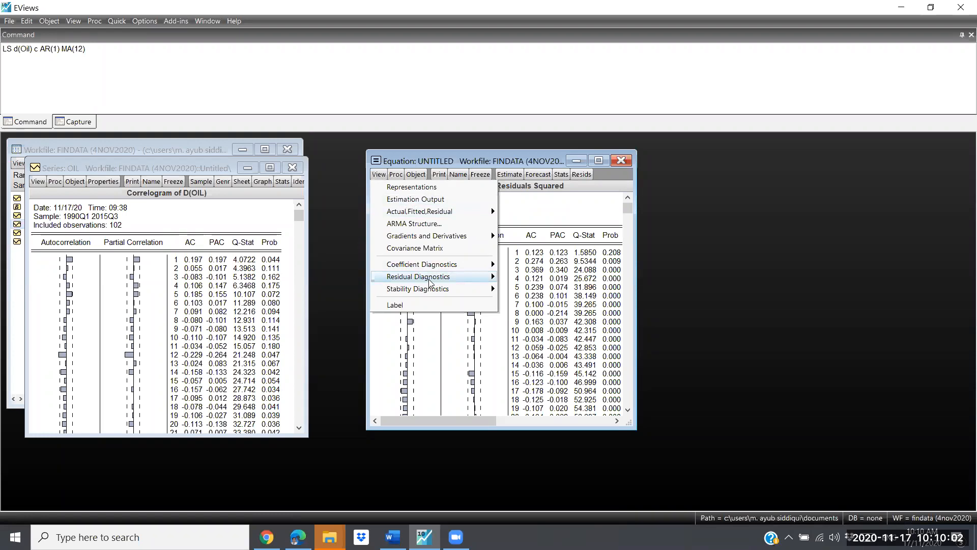
pyautogui.moveTo(497, 276)
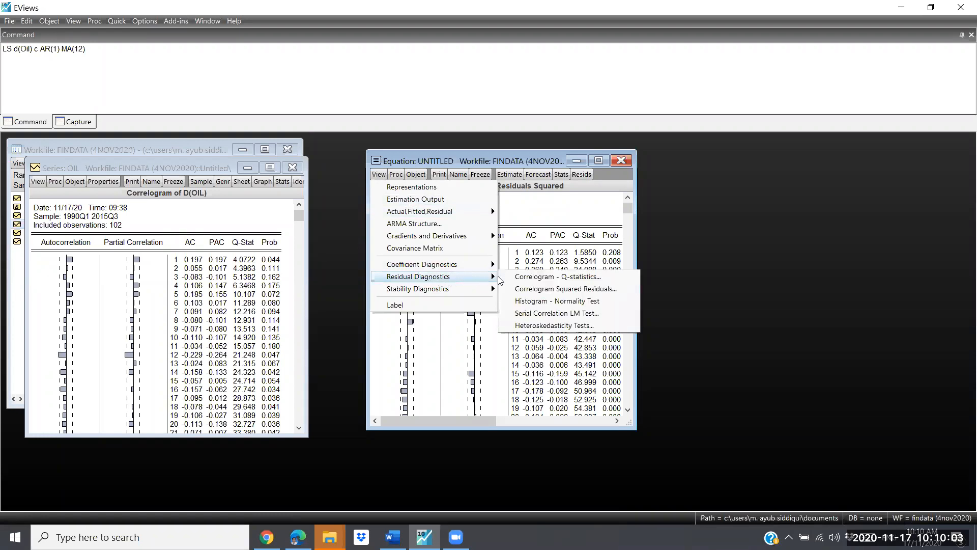
pyautogui.click(558, 301)
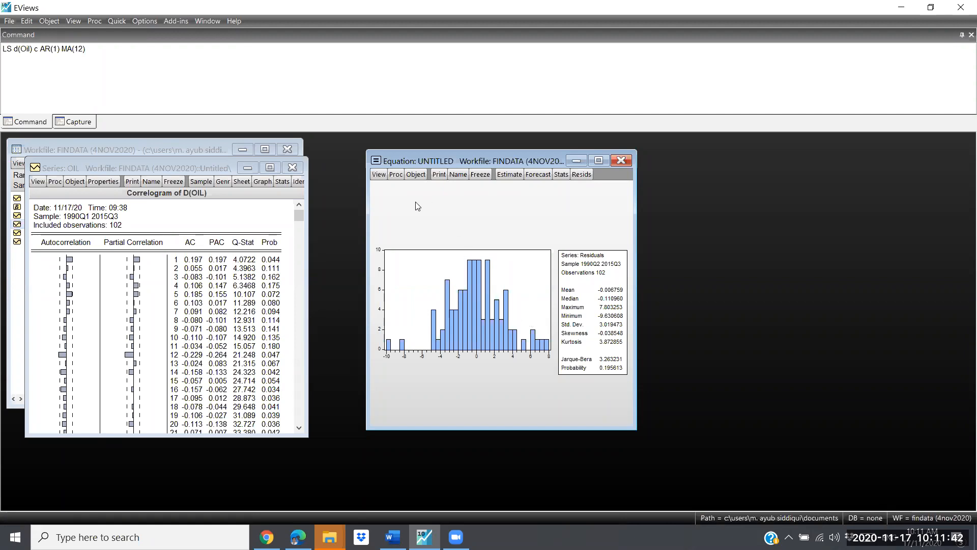
# Step: Show the equation's estimation output, and try adding ma(2) and ma(3) after ma(1) in the equation specification
pyautogui.click(378, 175)
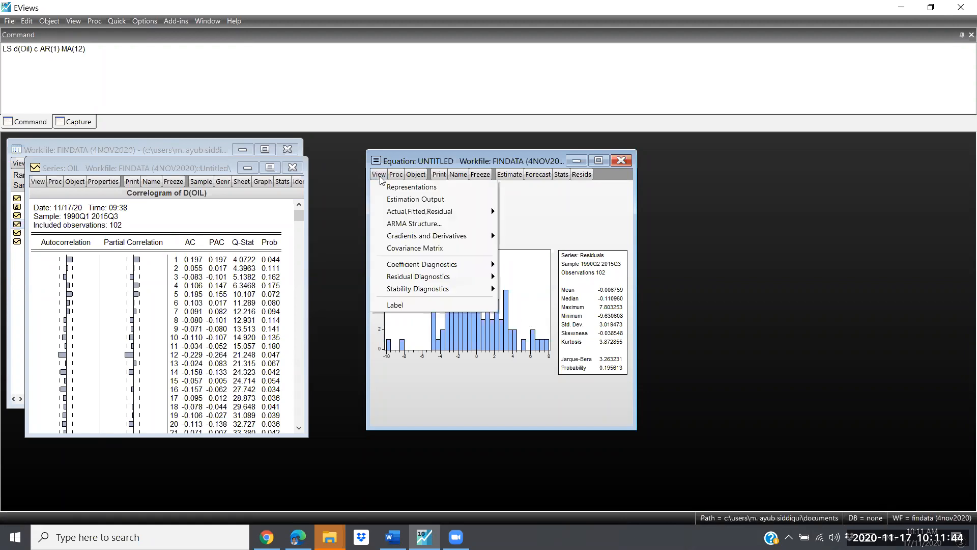
pyautogui.click(407, 201)
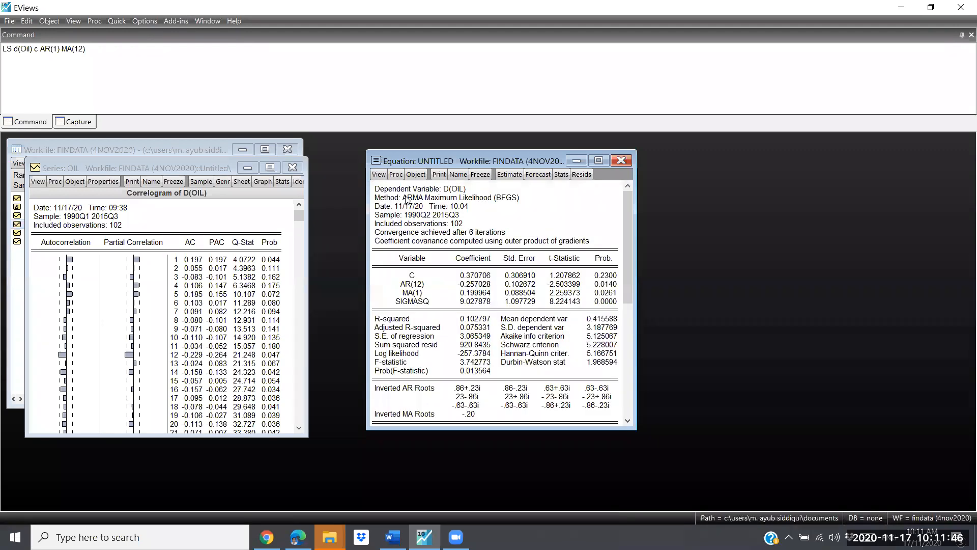
pyautogui.click(510, 175)
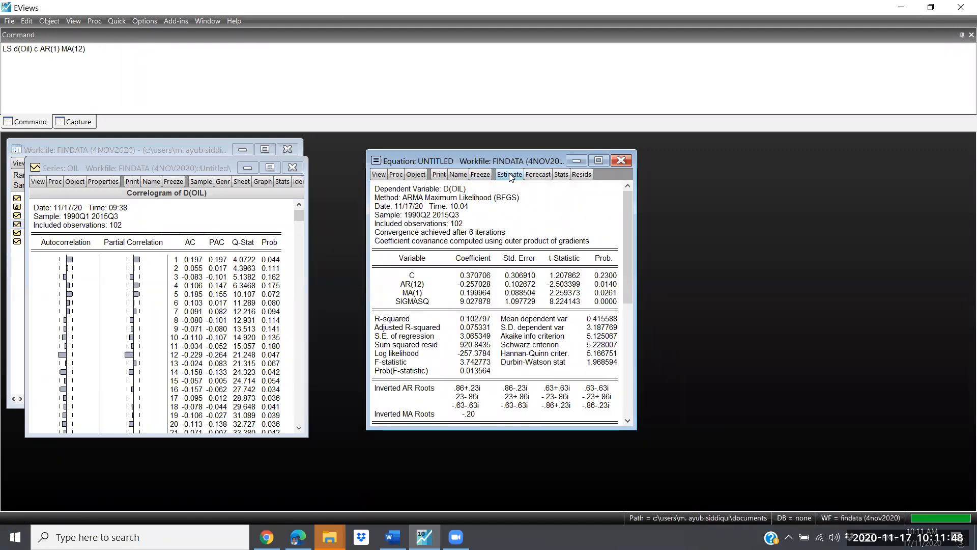
pyautogui.click(509, 175)
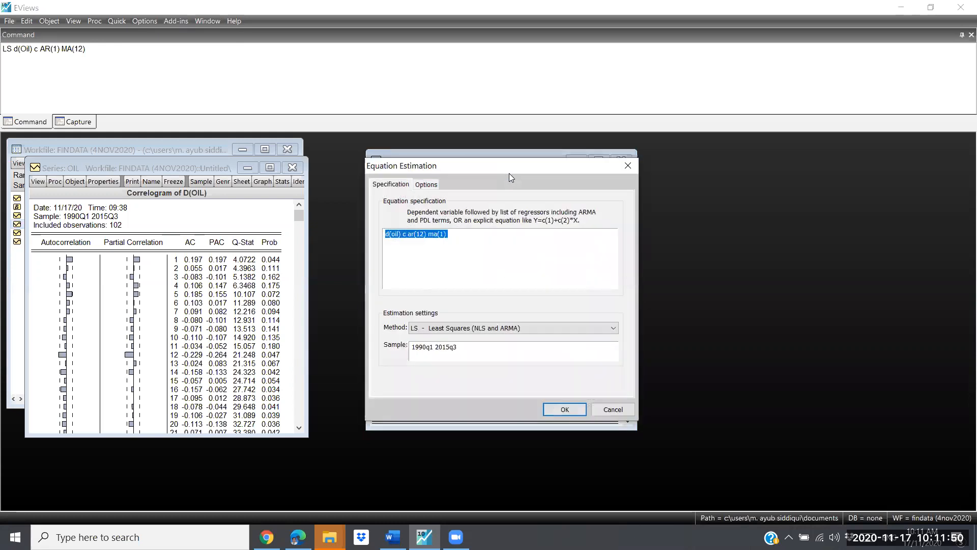
pyautogui.click(470, 237)
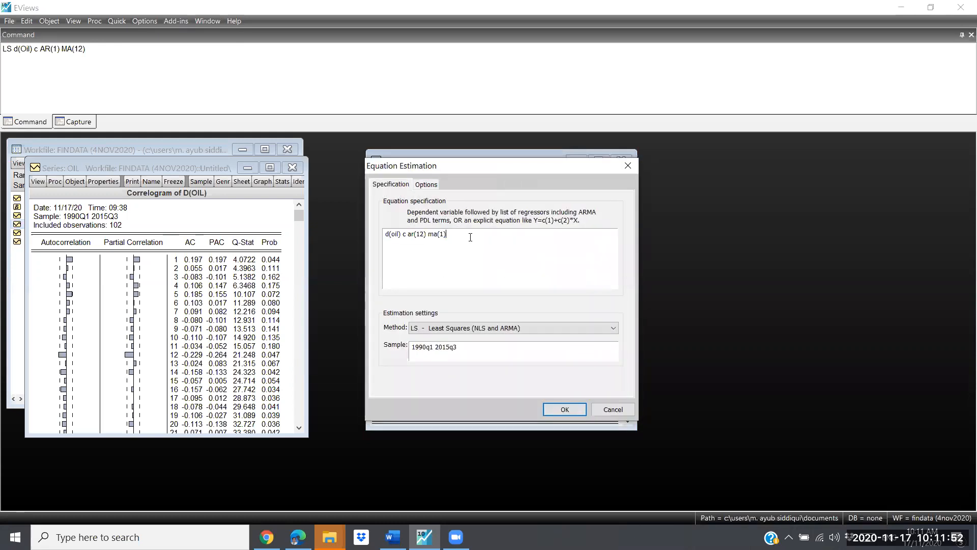
pyautogui.write('ma(')
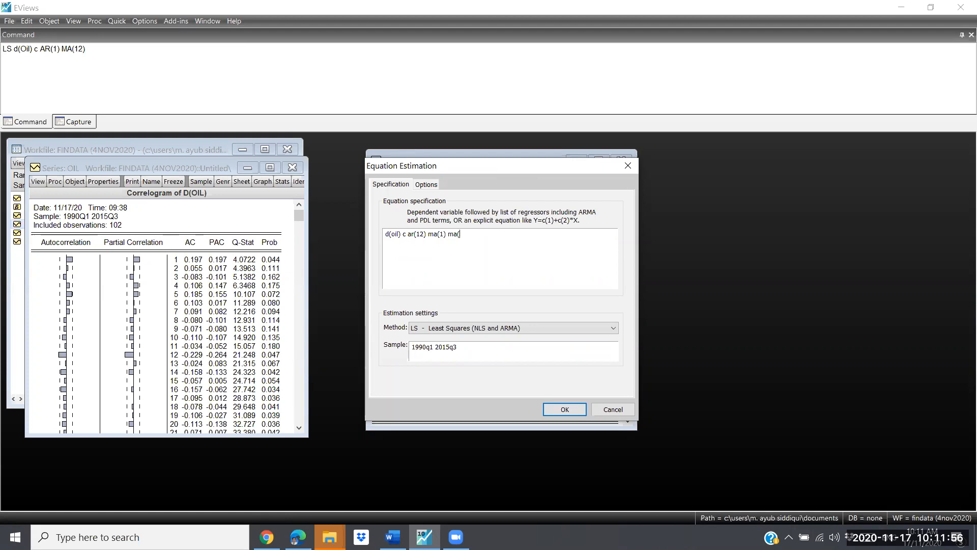
pyautogui.write('2) ma(3)')
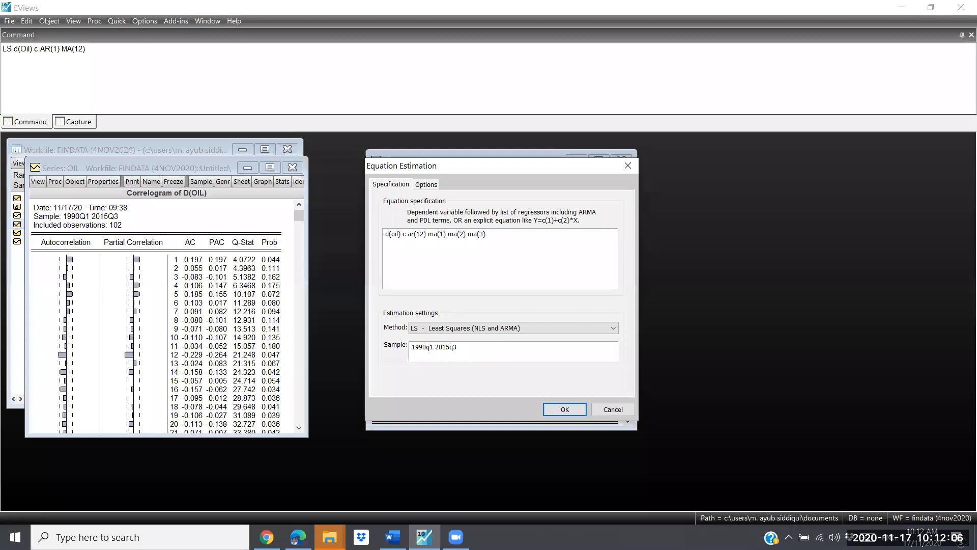
# Step: Try adding ar(2) and ar(3) before ar(12), and estimate d(oil) c ar(2) ar(3) ar(12) ma(1) ma(2) ma(3)
pyautogui.press('Left')
pyautogui.press('Left')
pyautogui.press('Left')
pyautogui.press('Left')
pyautogui.press('Left')
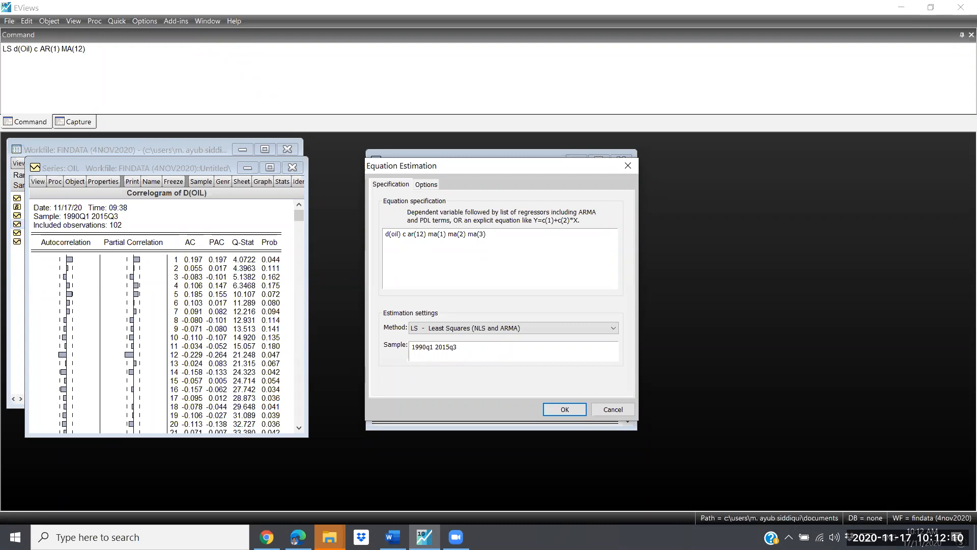
pyautogui.write('ar(2) ar(3)')
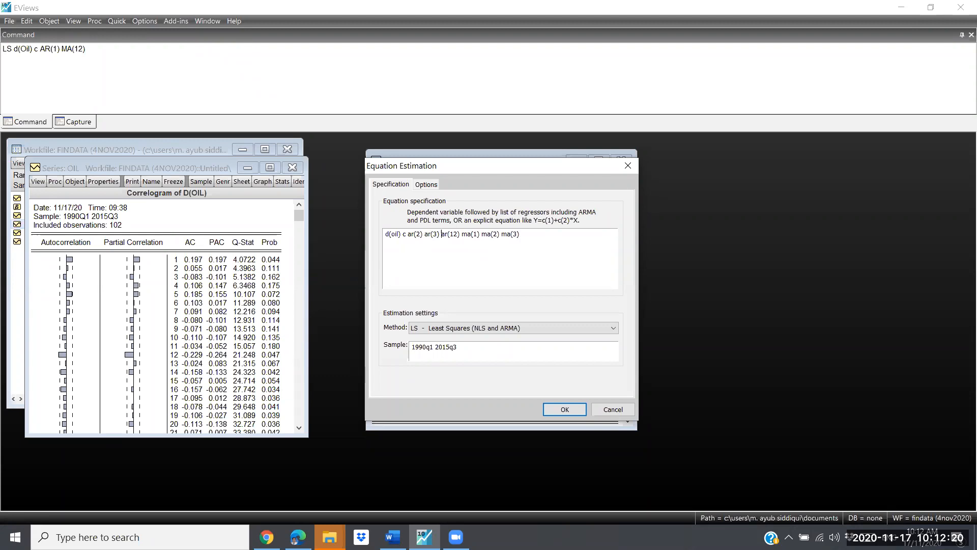
pyautogui.click(550, 239)
pyautogui.press('Return')
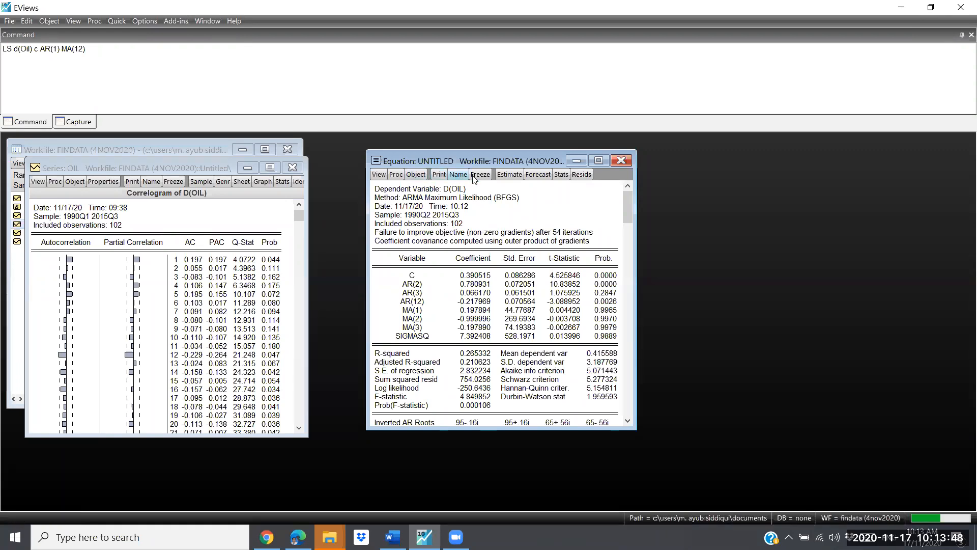
# Step: Reopen the equation specification and remove the ma(2), ma(3), ar(2) and ar(3) terms, leaving d(oil) c ar(12) ma(1)
pyautogui.click(498, 176)
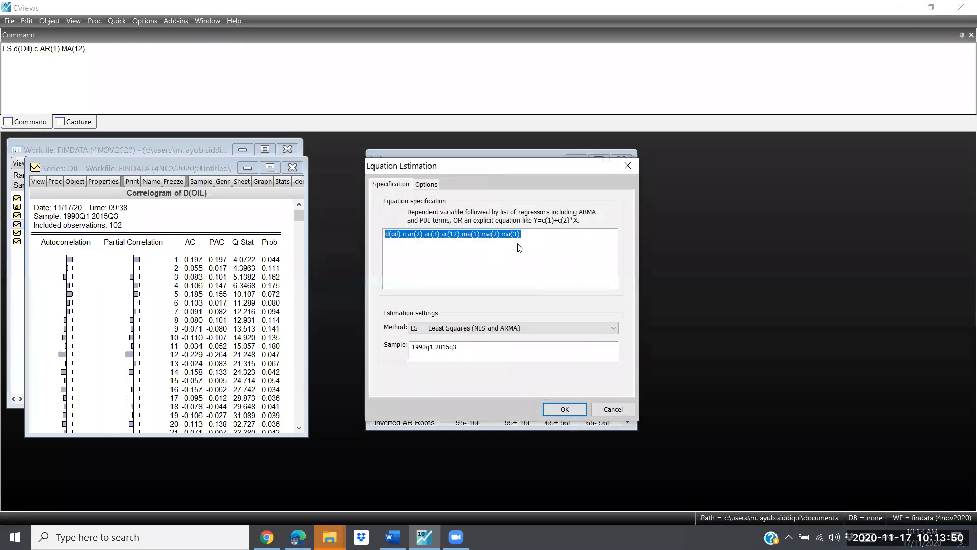
pyautogui.click(534, 238)
pyautogui.press('BackSpace')
pyautogui.press('BackSpace')
pyautogui.press('BackSpace')
pyautogui.press('BackSpace')
pyautogui.press('BackSpace')
pyautogui.press('BackSpace')
pyautogui.press('BackSpace')
pyautogui.press('BackSpace')
pyautogui.press('BackSpace')
pyautogui.press('BackSpace')
pyautogui.press('BackSpace')
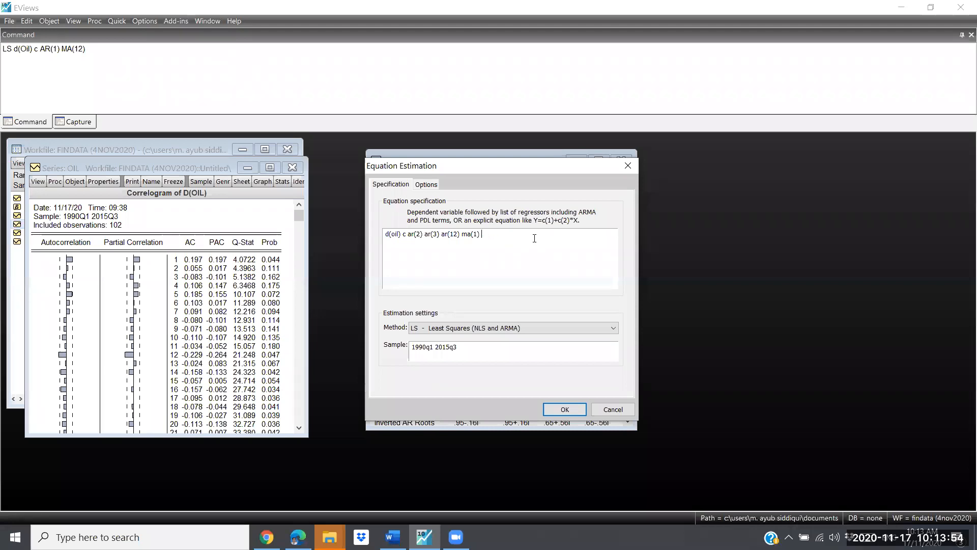
pyautogui.press('BackSpace')
pyautogui.press('Left')
pyautogui.press('Left')
pyautogui.press('Left')
pyautogui.press('Left')
pyautogui.press('Left')
pyautogui.press('Left')
pyautogui.press('BackSpace')
pyautogui.press('BackSpace')
pyautogui.press('BackSpace')
pyautogui.press('BackSpace')
pyautogui.press('BackSpace')
pyautogui.press('BackSpace')
pyautogui.press('BackSpace')
pyautogui.press('BackSpace')
pyautogui.press('BackSpace')
pyautogui.press('BackSpace')
pyautogui.press('BackSpace')
pyautogui.press('BackSpace')
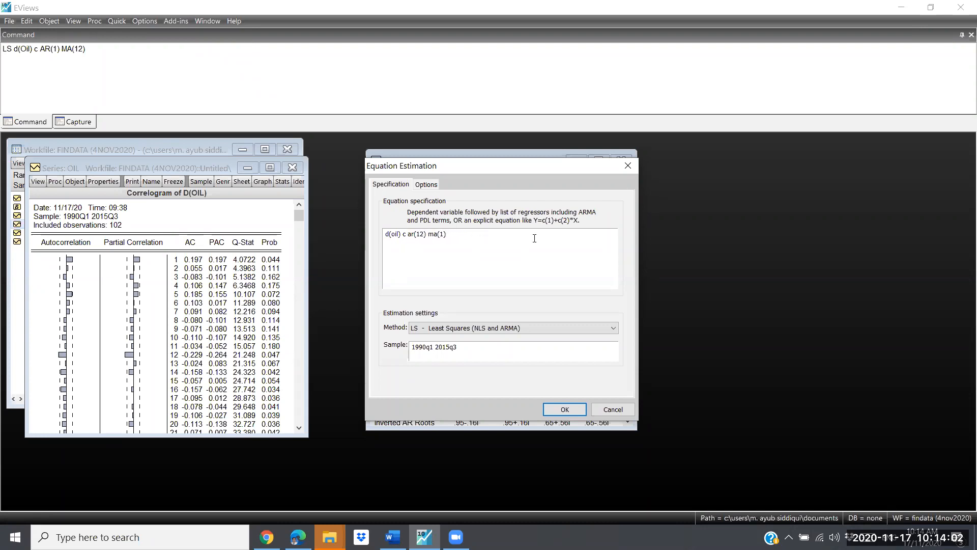
# Step: Switch to Word and check the ARIMA (12, 1, 1) column in Table A, the comparison of ARIMA models
pyautogui.hotkey('alt', 'Tab')
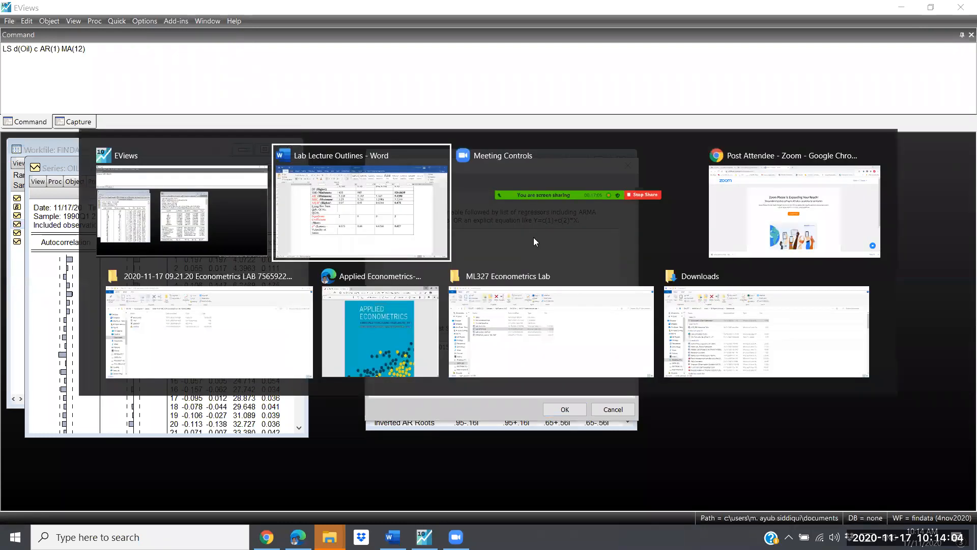
pyautogui.scroll(1, 650, 202)
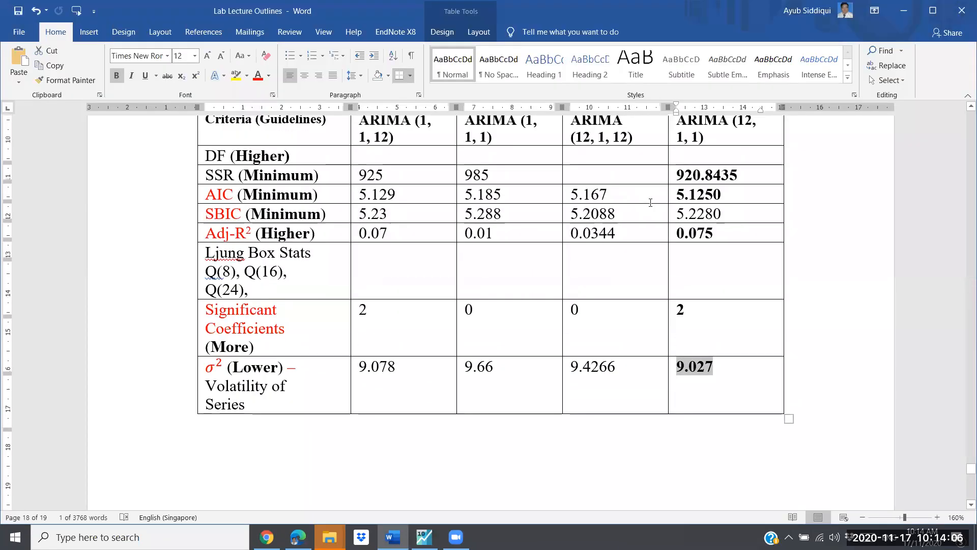
pyautogui.scroll(2, 651, 202)
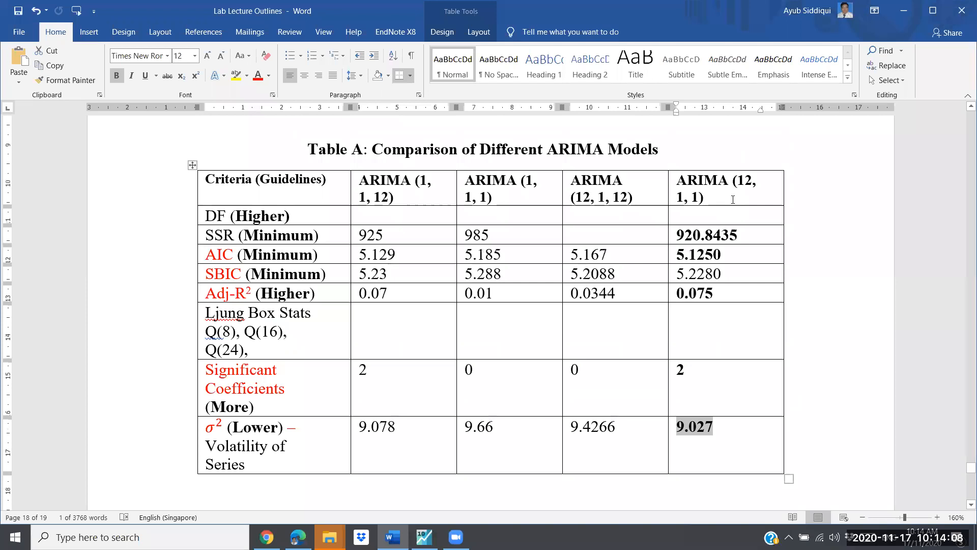
# Step: Return to EViews and re-estimate the equation as d(oil) c ar(12) ma(1) by least squares over 1990q1 2015q3
pyautogui.hotkey('alt', 'Tab')
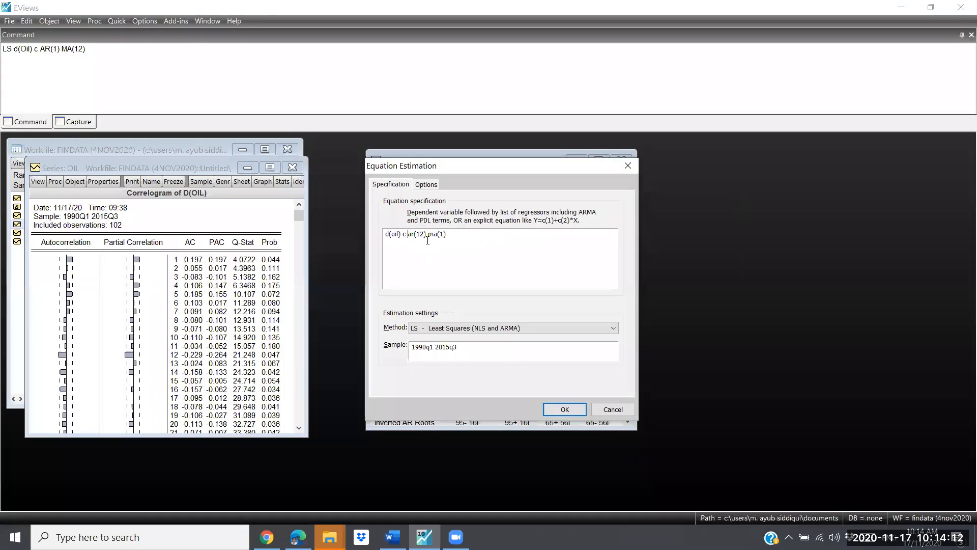
pyautogui.click(457, 235)
pyautogui.click(565, 410)
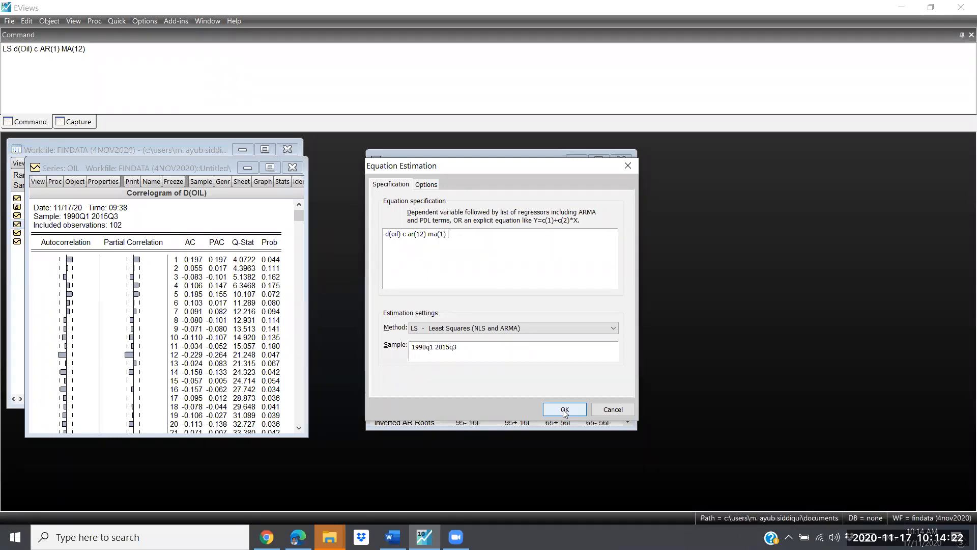
pyautogui.click(565, 411)
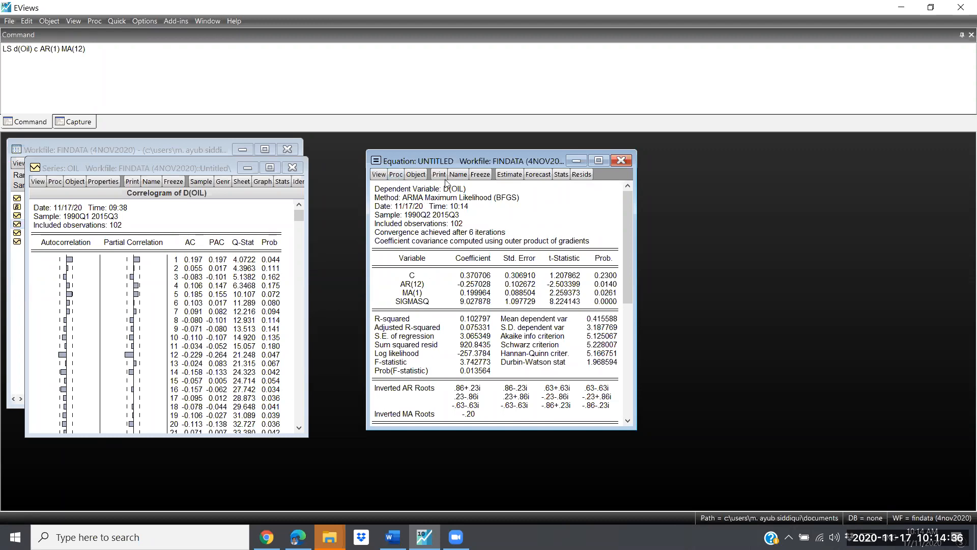
# Step: Run a dynamic forecast of OIL from the equation over 1990q1 2015q3, saved as oilf, with the forecast graph and evaluation
pyautogui.click(538, 175)
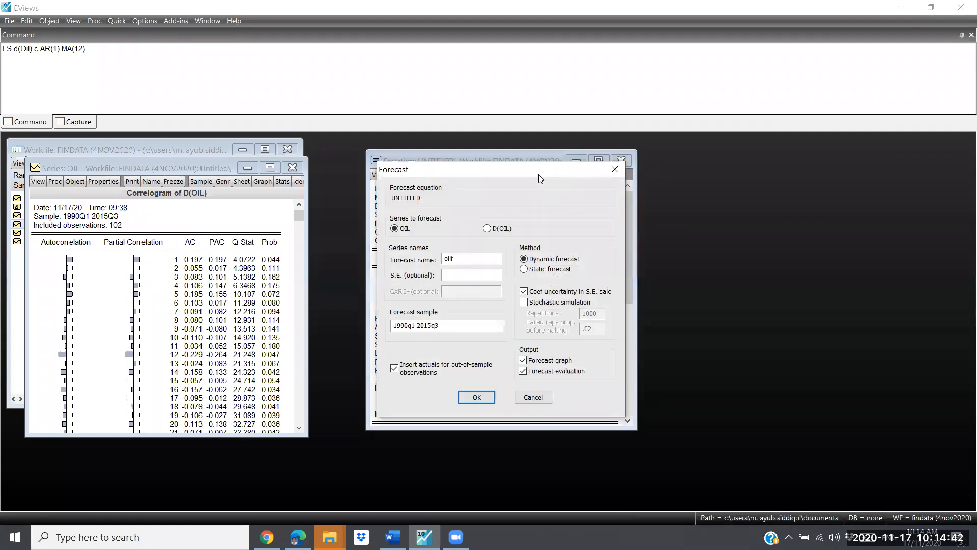
pyautogui.click(471, 260)
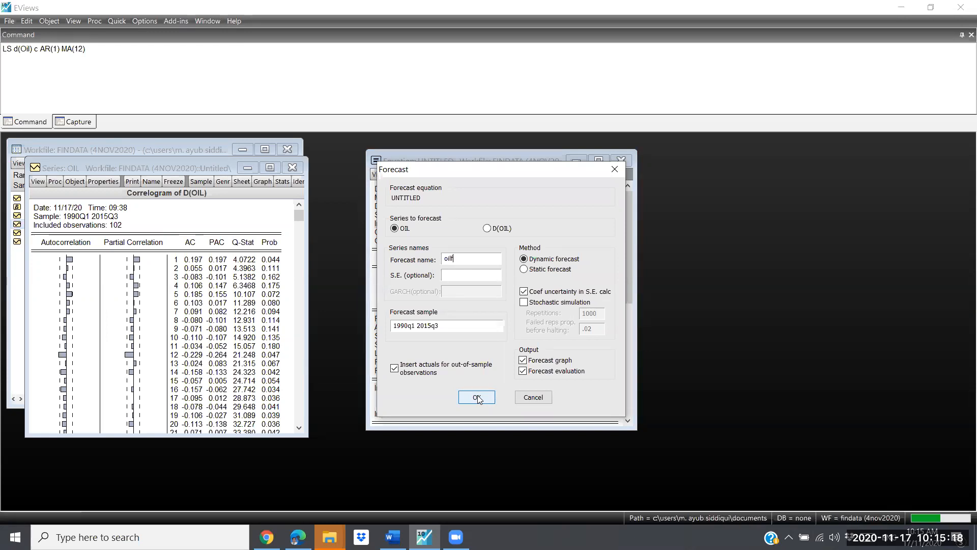
pyautogui.click(477, 397)
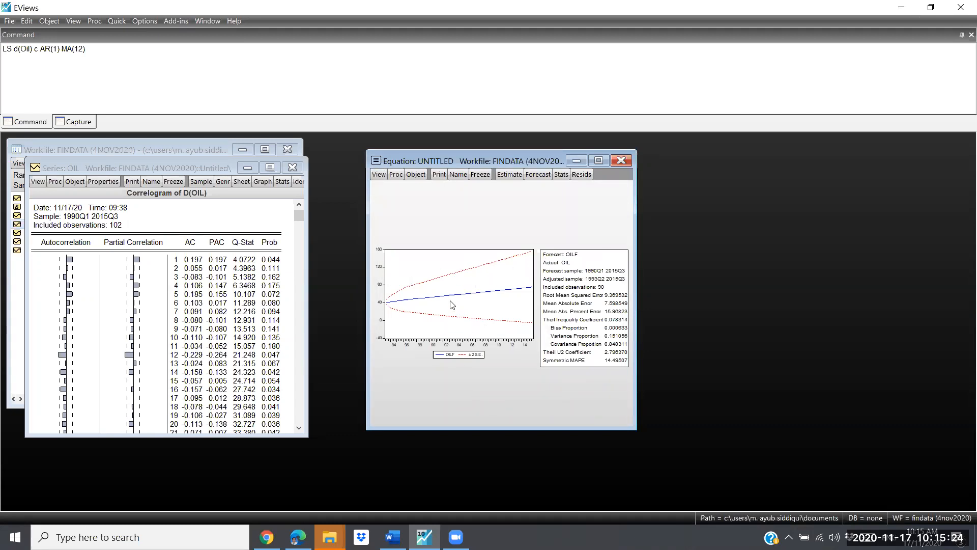
# Step: Copy the OILF forecast graph and paste it onto a new page at the end of the Lab Lecture Outlines document in Word
pyautogui.click(469, 304)
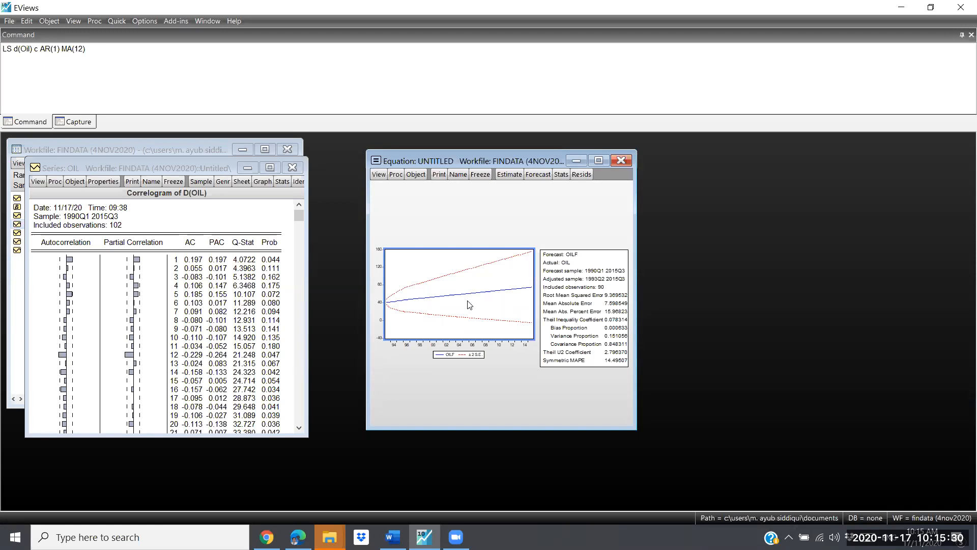
pyautogui.hotkey('alt', 'Tab')
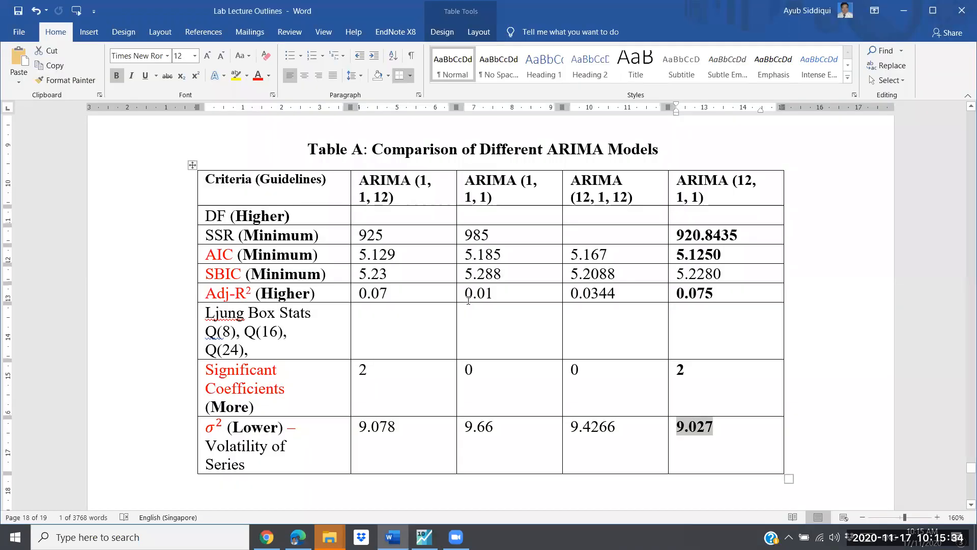
pyautogui.hotkey('ctrl', 'End')
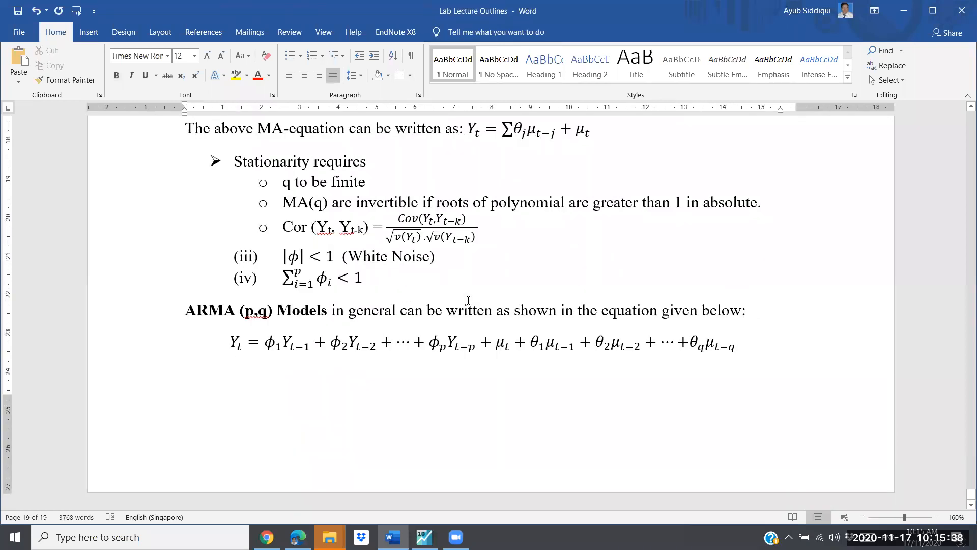
pyautogui.hotkey('ctrl', 'Return')
pyautogui.hotkey('ctrl', 'v')
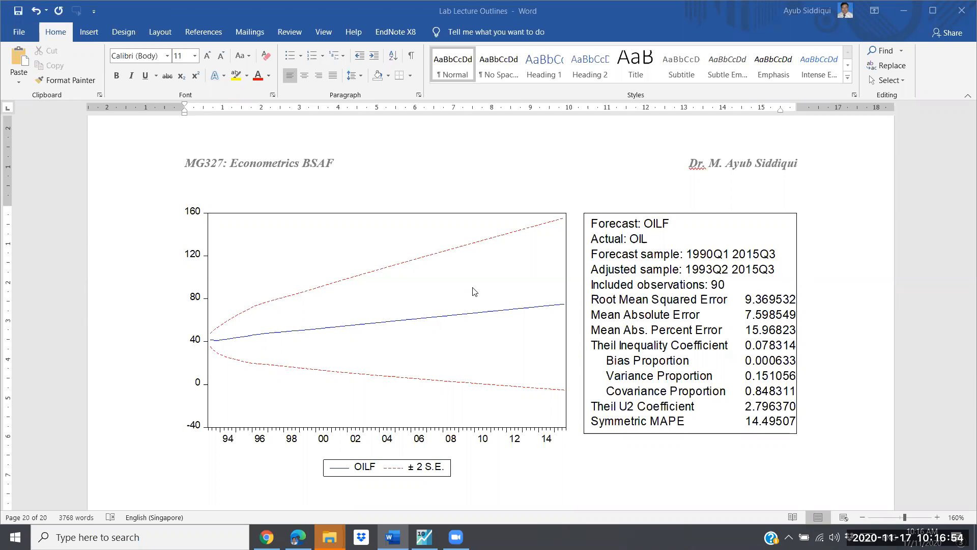
# Step: Switch back to EViews, replace the old LS command with "Plot oil oilf", run it, and inspect the actual and forecast lines
pyautogui.hotkey('alt', 'Tab')
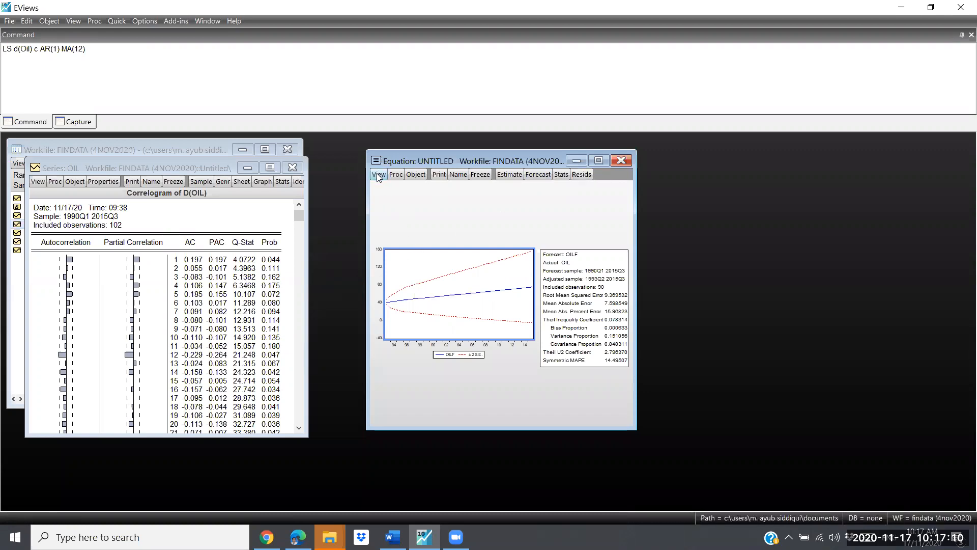
pyautogui.click(18, 285)
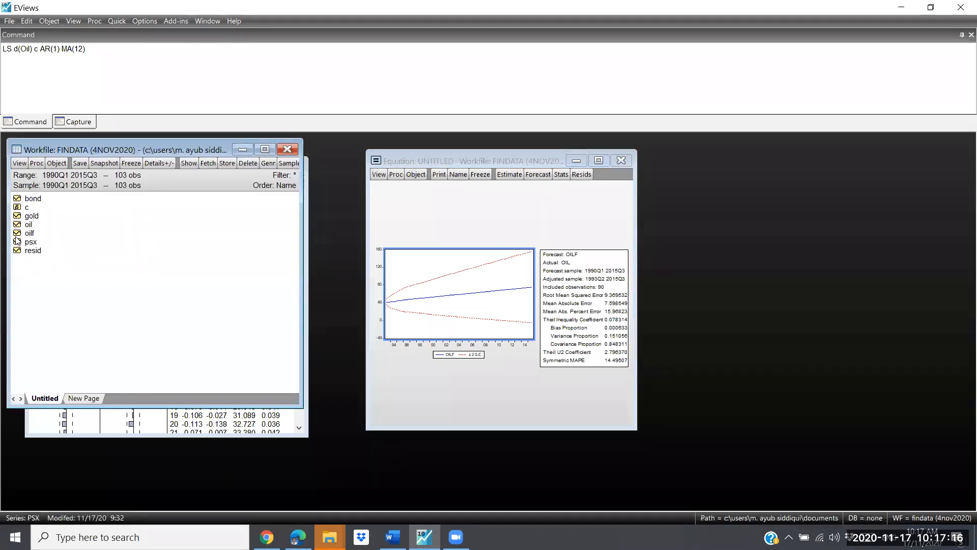
pyautogui.click(111, 51)
pyautogui.press('BackSpace')
pyautogui.press('BackSpace')
pyautogui.press('BackSpace')
pyautogui.press('BackSpace')
pyautogui.press('BackSpace')
pyautogui.press('BackSpace')
pyautogui.press('BackSpace')
pyautogui.press('BackSpace')
pyautogui.press('BackSpace')
pyautogui.press('BackSpace')
pyautogui.press('BackSpace')
pyautogui.press('BackSpace')
pyautogui.press('BackSpace')
pyautogui.press('BackSpace')
pyautogui.press('BackSpace')
pyautogui.press('BackSpace')
pyautogui.press('BackSpace')
pyautogui.press('BackSpace')
pyautogui.press('BackSpace')
pyautogui.press('BackSpace')
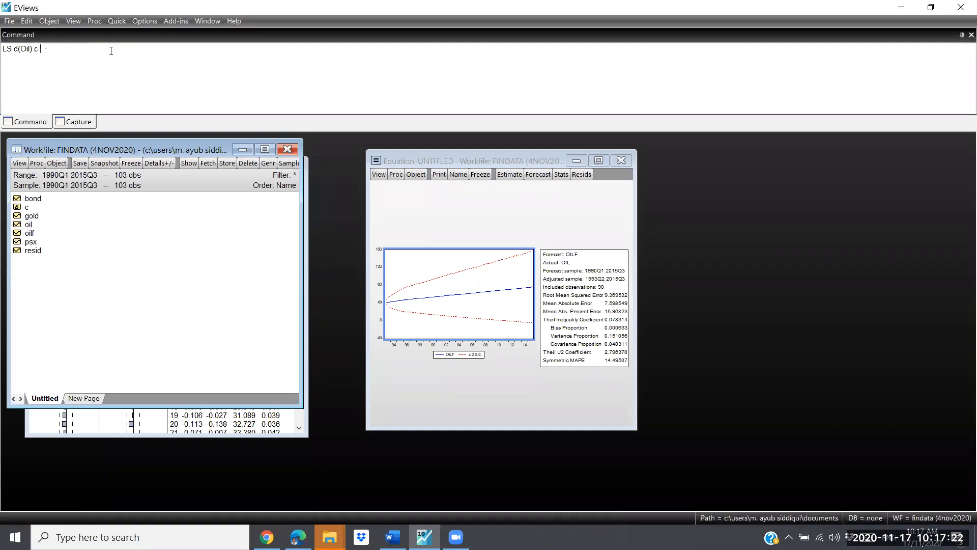
pyautogui.write('Plot oil oilf')
pyautogui.press('Return')
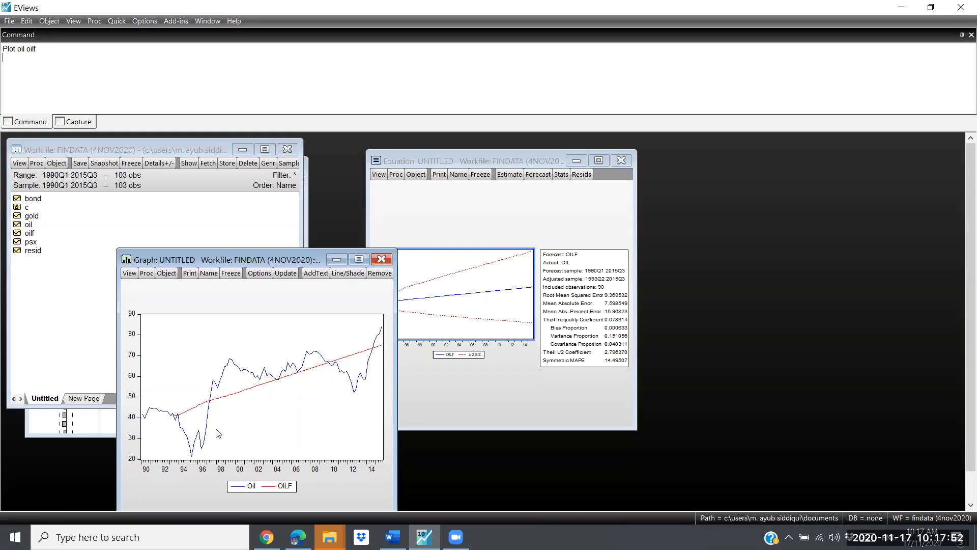
pyautogui.moveTo(214, 431)
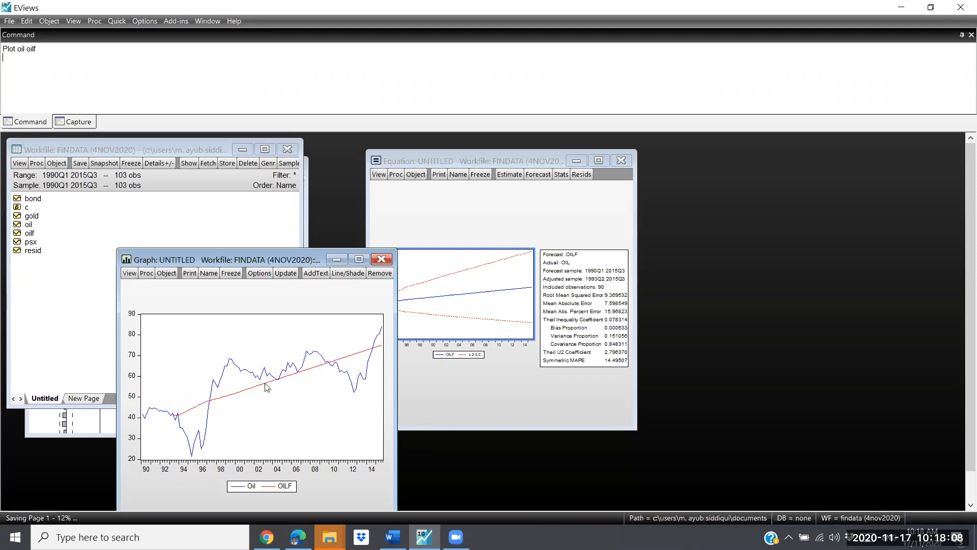
pyautogui.moveTo(301, 369)
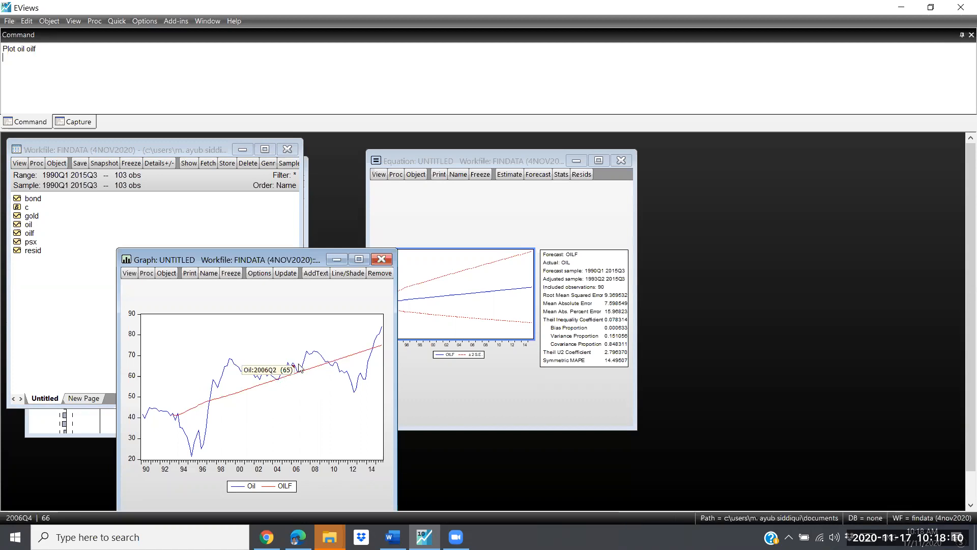